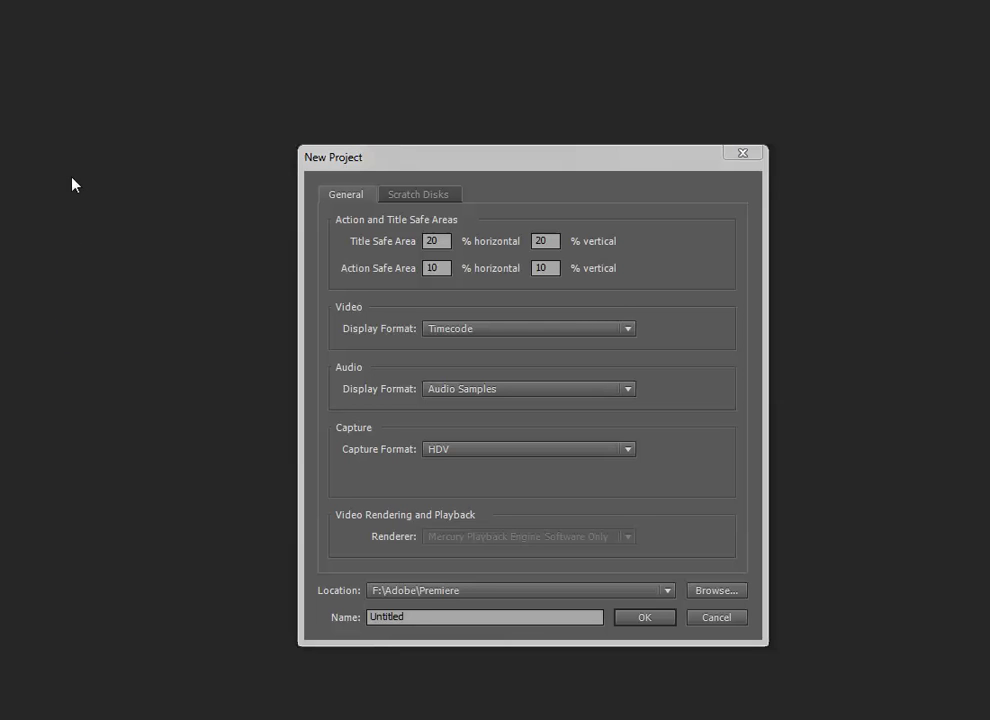
Step: Write '1080p' on screen as a resolution annotation
drag(60, 159, 68, 277)
drag(121, 128, 267, 155)
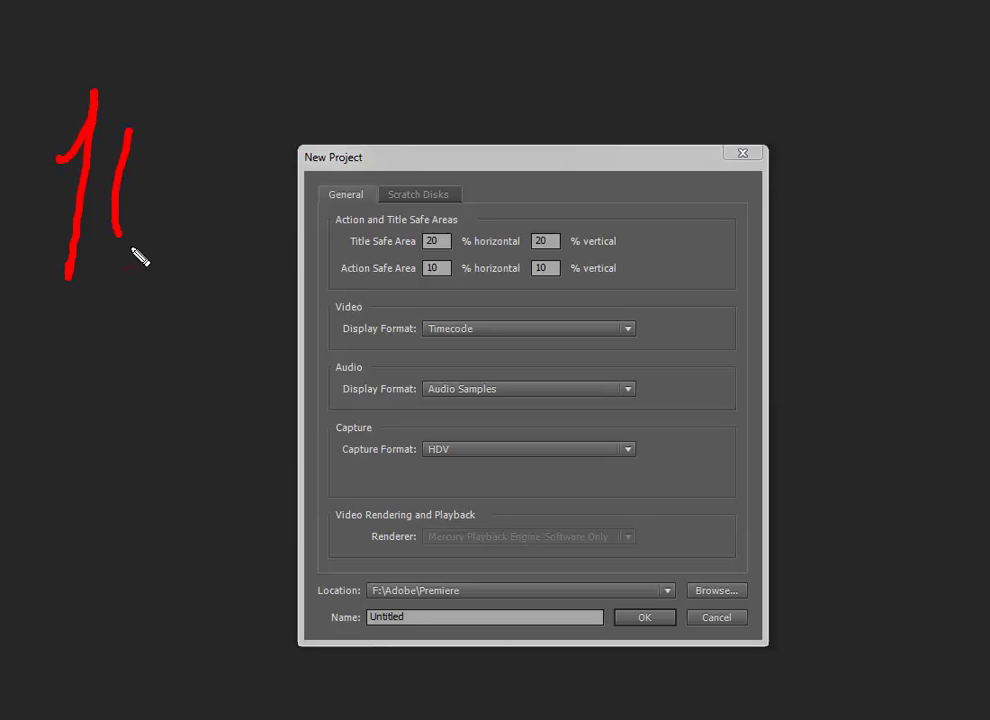
mouse_move(306, 113)
mouse_down()
mouse_move(349, 114)
mouse_move(316, 135)
mouse_up()
mouse_move(462, 127)
mouse_down()
mouse_move(548, 155)
mouse_move(482, 175)
mouse_up()
drag(628, 183, 632, 433)
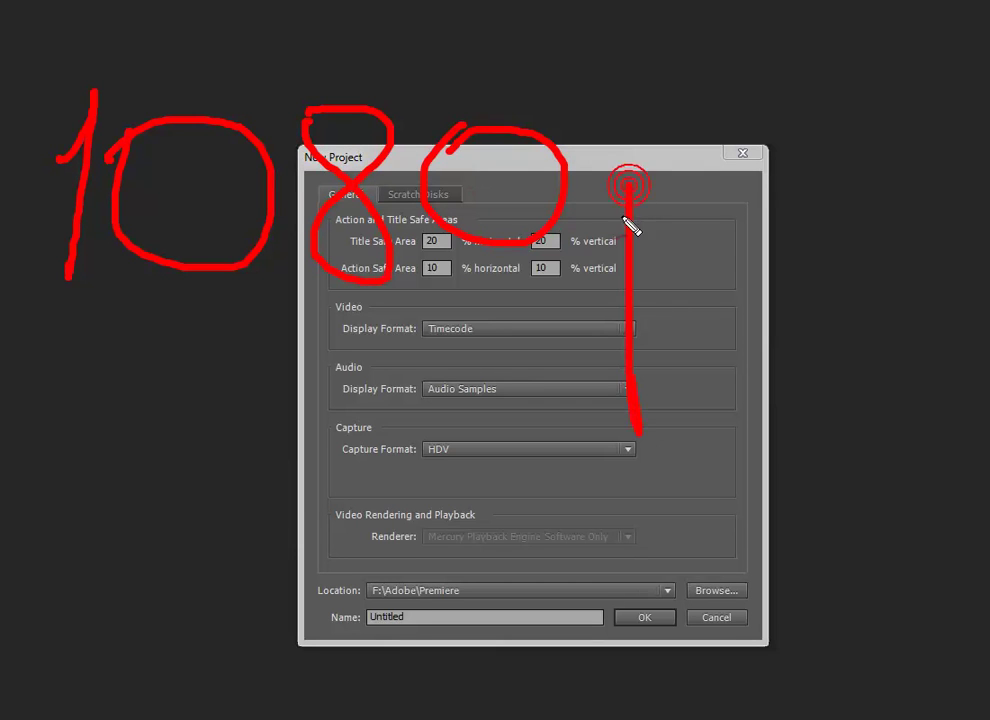
mouse_move(624, 183)
mouse_down()
mouse_move(718, 228)
mouse_move(632, 245)
mouse_up()
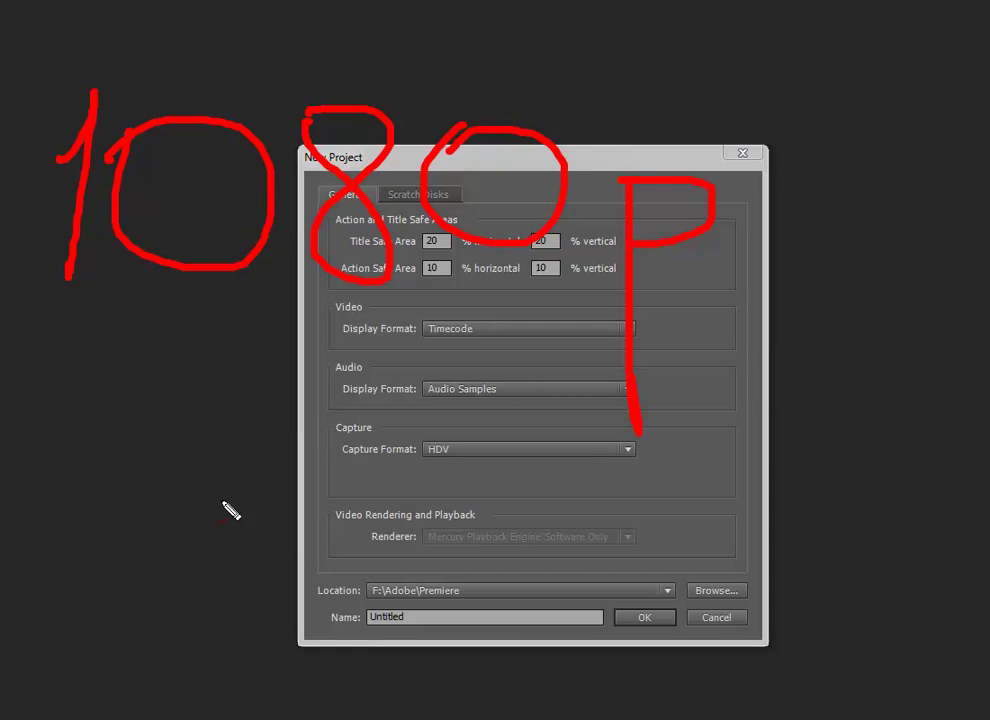
Step: Mark the default settings and F:\Adobe\Premiere location, then accept the Untitled project
drag(302, 458, 510, 342)
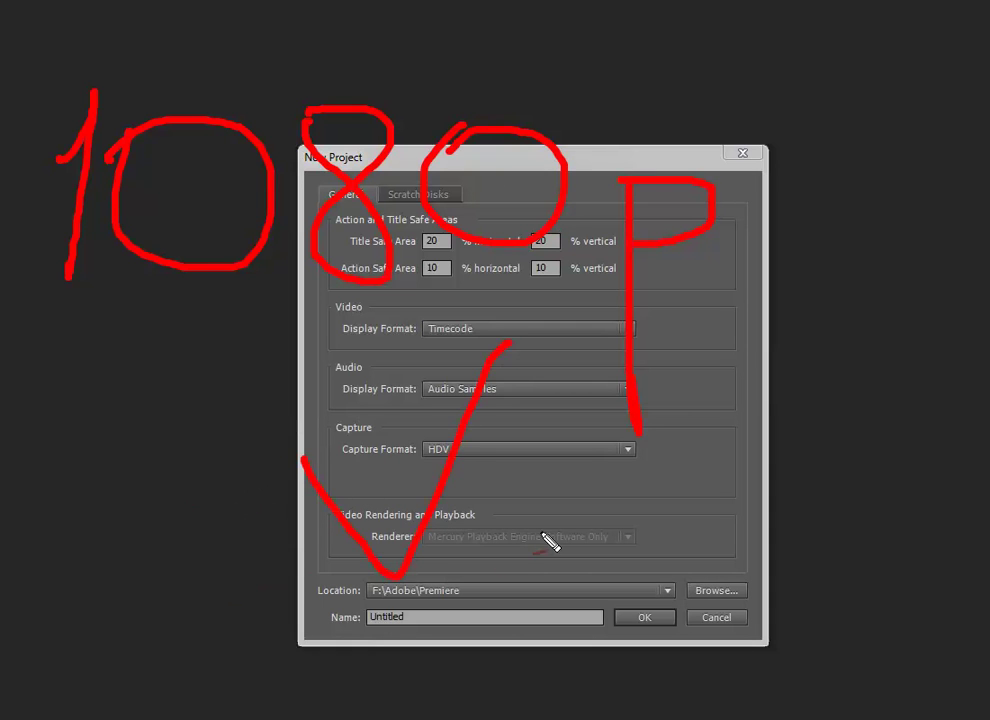
drag(726, 318, 790, 405)
mouse_move(770, 478)
mouse_down()
mouse_move(778, 510)
mouse_move(805, 508)
mouse_up()
drag(808, 584, 790, 600)
drag(878, 355, 868, 548)
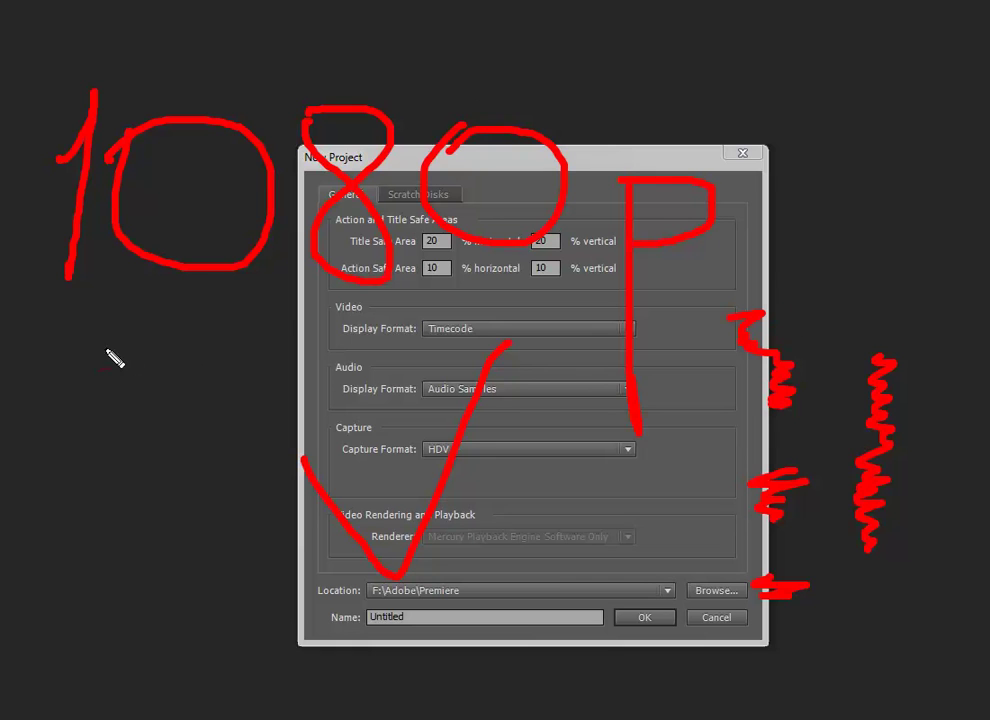
drag(24, 346, 773, 349)
key(Escape)
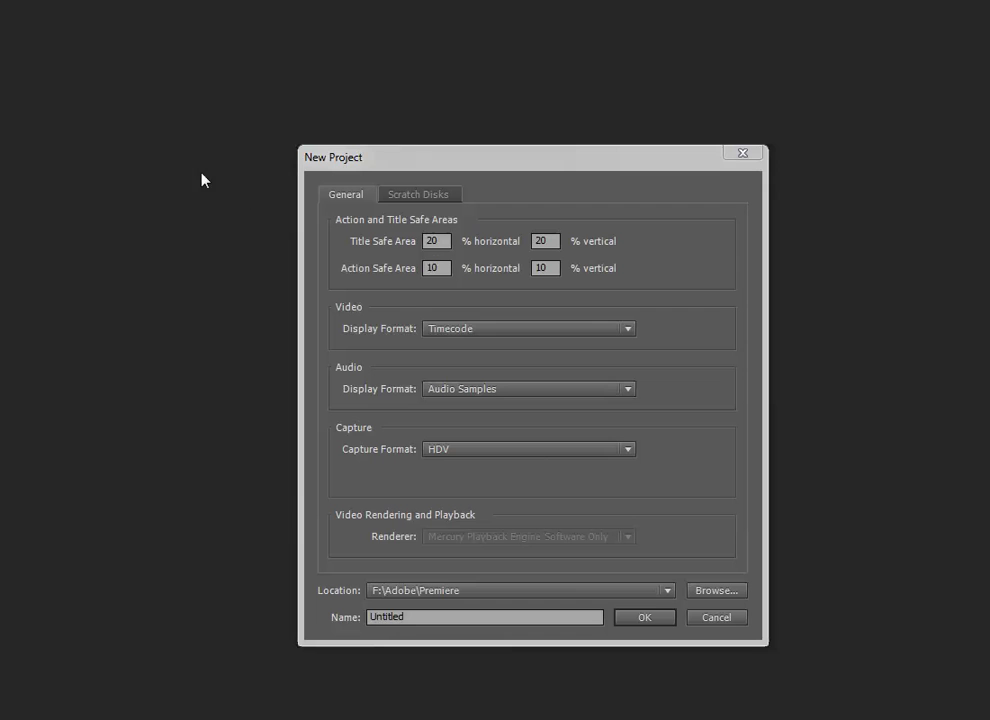
click(655, 616)
Step: Overwrite the old Untitled project and highlight the AVCHD 1080p25 preset
click(588, 418)
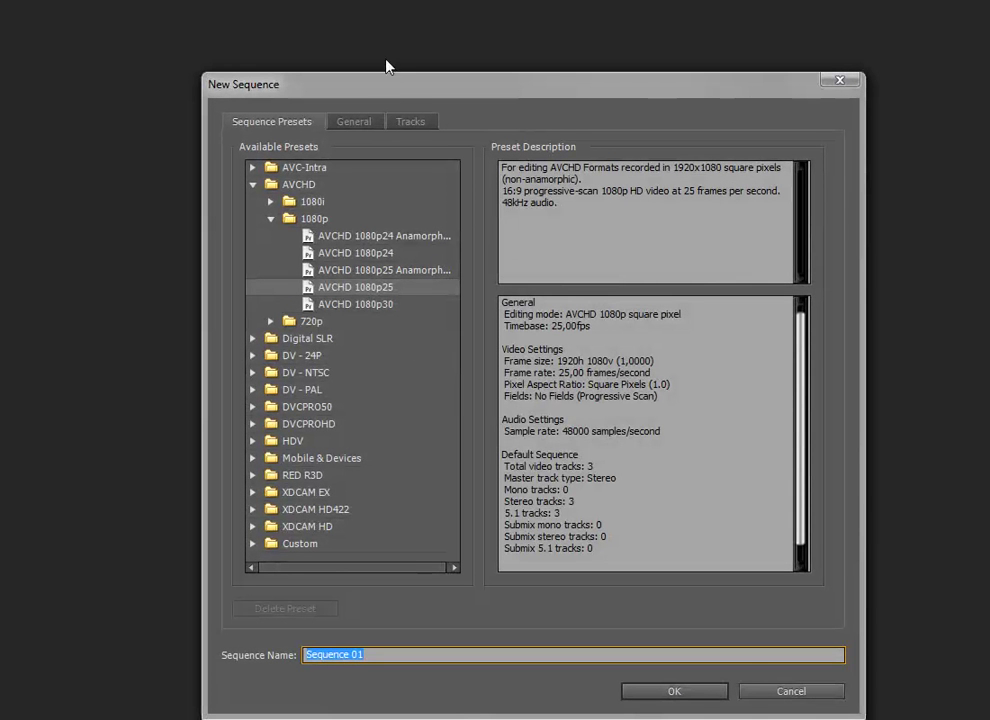
drag(398, 88, 360, 47)
key(ctrl+2)
drag(237, 148, 300, 147)
drag(232, 205, 292, 182)
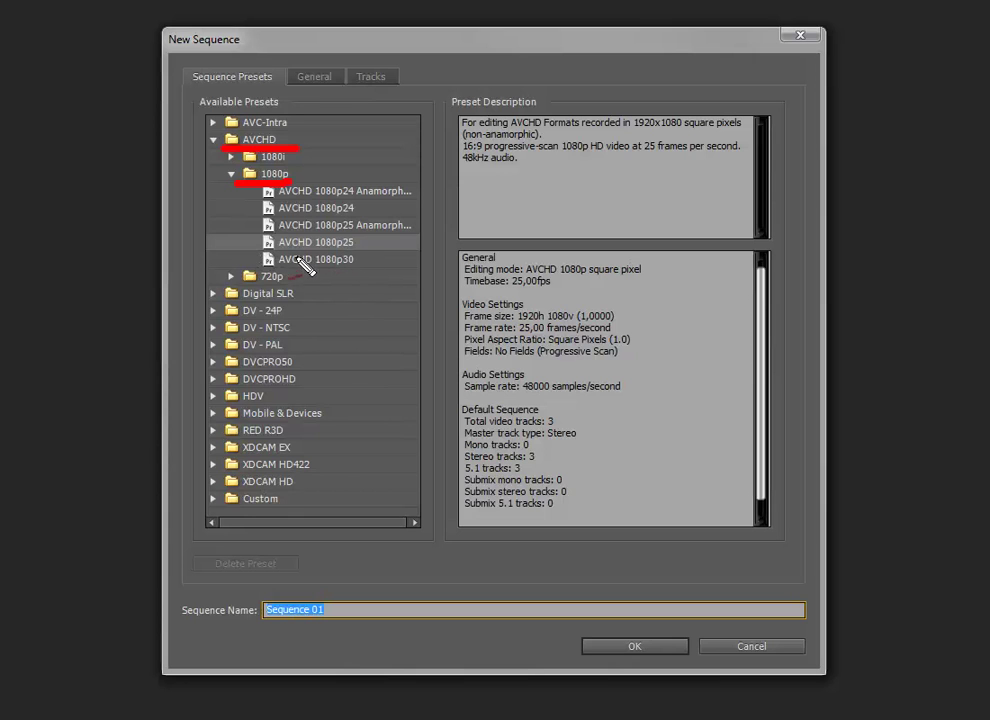
drag(253, 250, 363, 249)
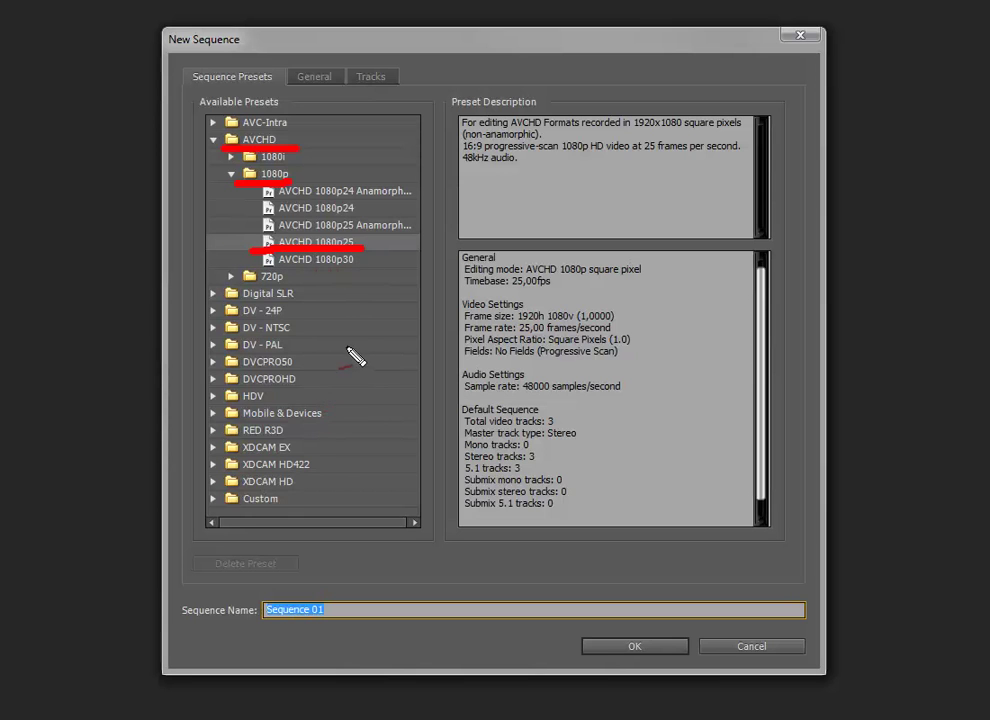
key(Escape)
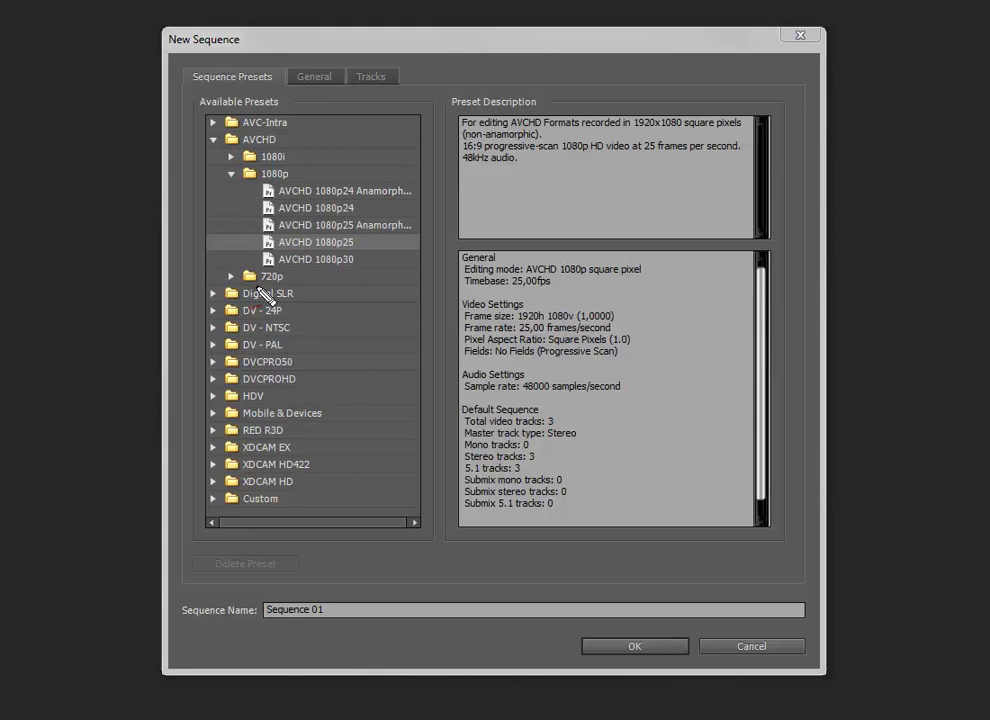
Step: Select AVCHD 1080p30 to compare its 29.97 fps settings
drag(375, 298, 386, 294)
drag(258, 268, 355, 265)
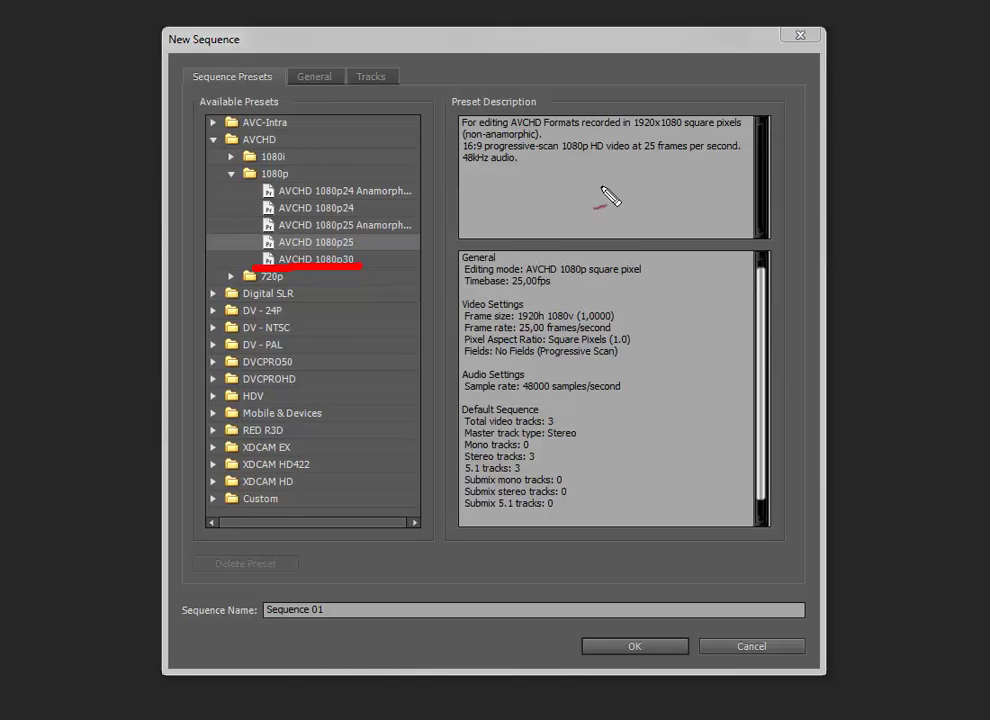
drag(560, 105, 662, 82)
mouse_move(548, 305)
mouse_down()
mouse_move(622, 424)
mouse_move(657, 396)
mouse_up()
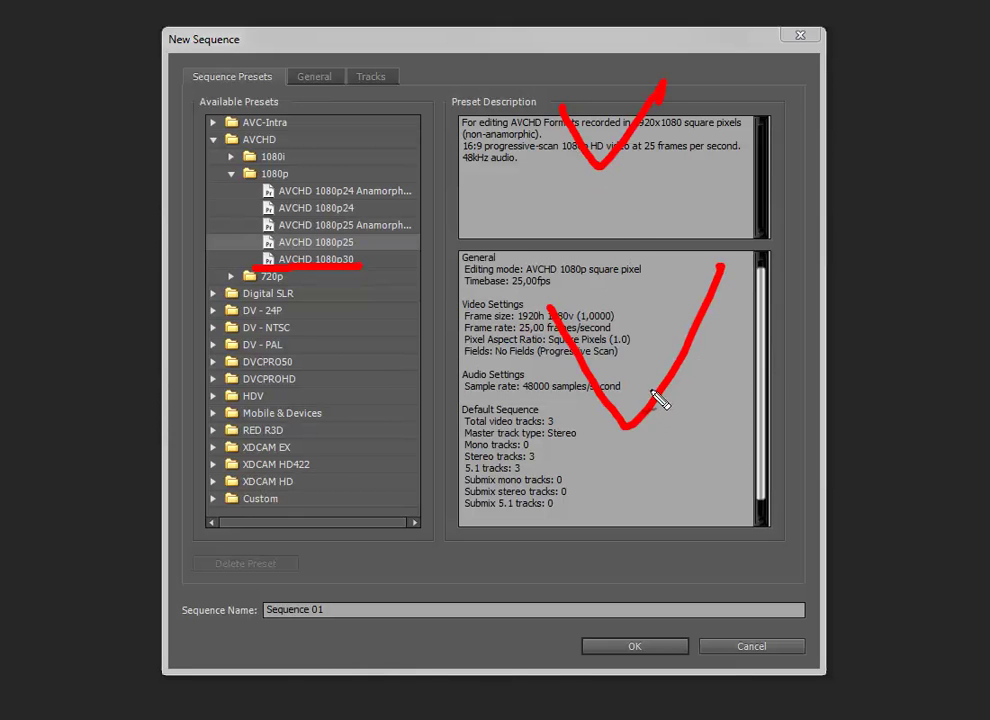
click(356, 260)
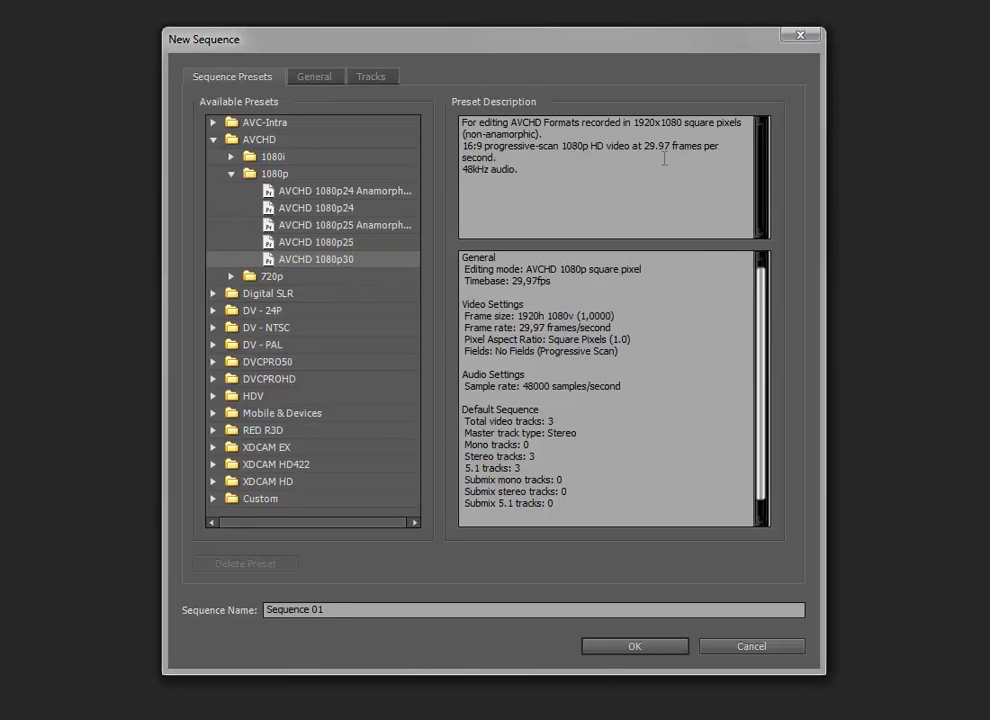
drag(639, 177, 678, 157)
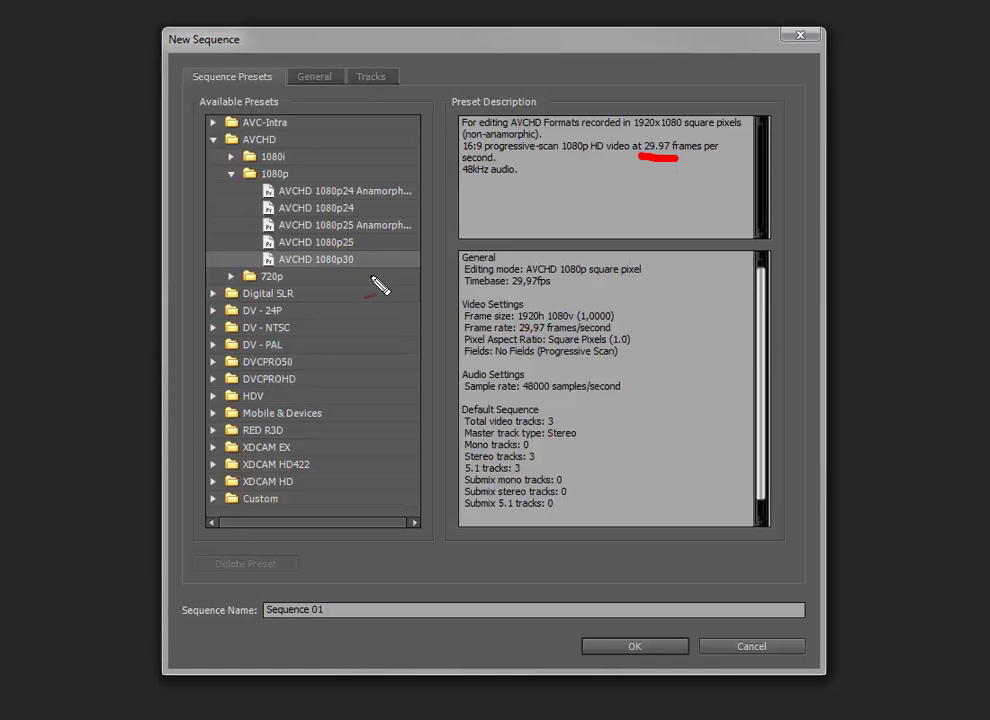
drag(345, 244, 365, 222)
key(Escape)
Step: Reselect AVCHD 1080p25 and note its 25 fps rate against 1080p30
click(356, 250)
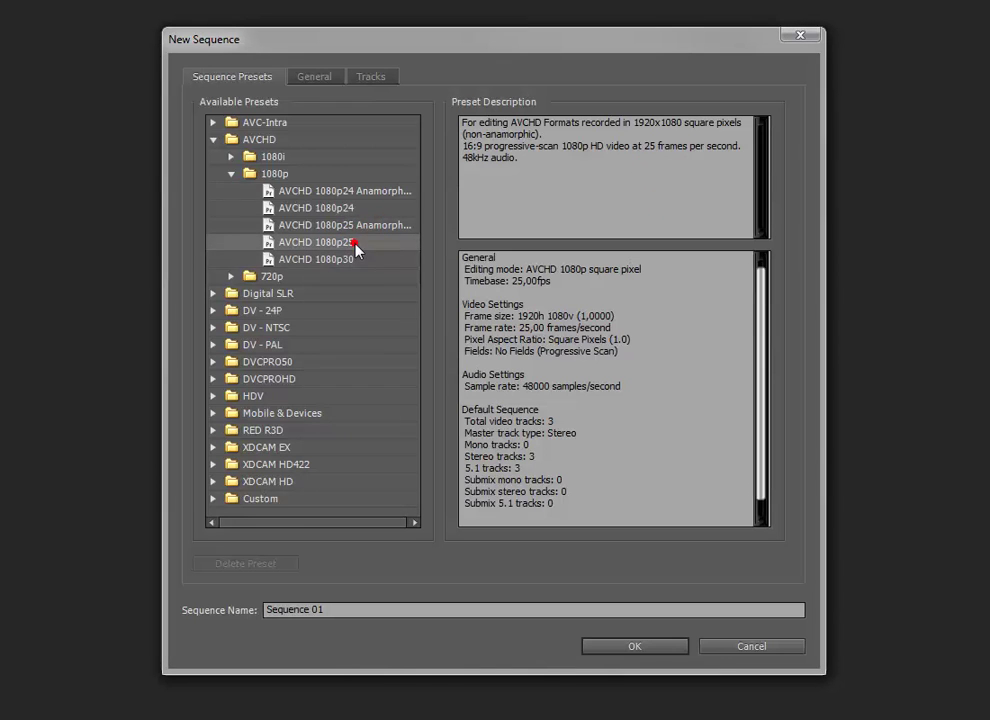
drag(638, 155, 680, 165)
mouse_move(326, 256)
mouse_down()
mouse_move(381, 237)
mouse_move(383, 214)
mouse_up()
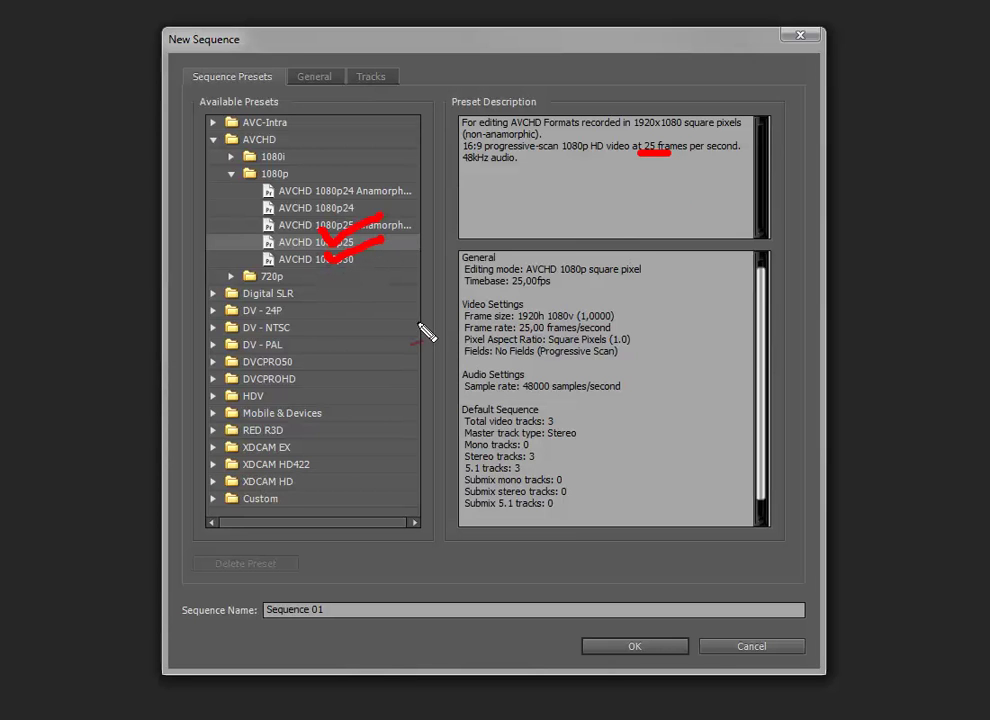
key(ctrl+z)
key(e)
mouse_move(247, 230)
mouse_down()
mouse_move(344, 270)
mouse_move(245, 233)
mouse_up()
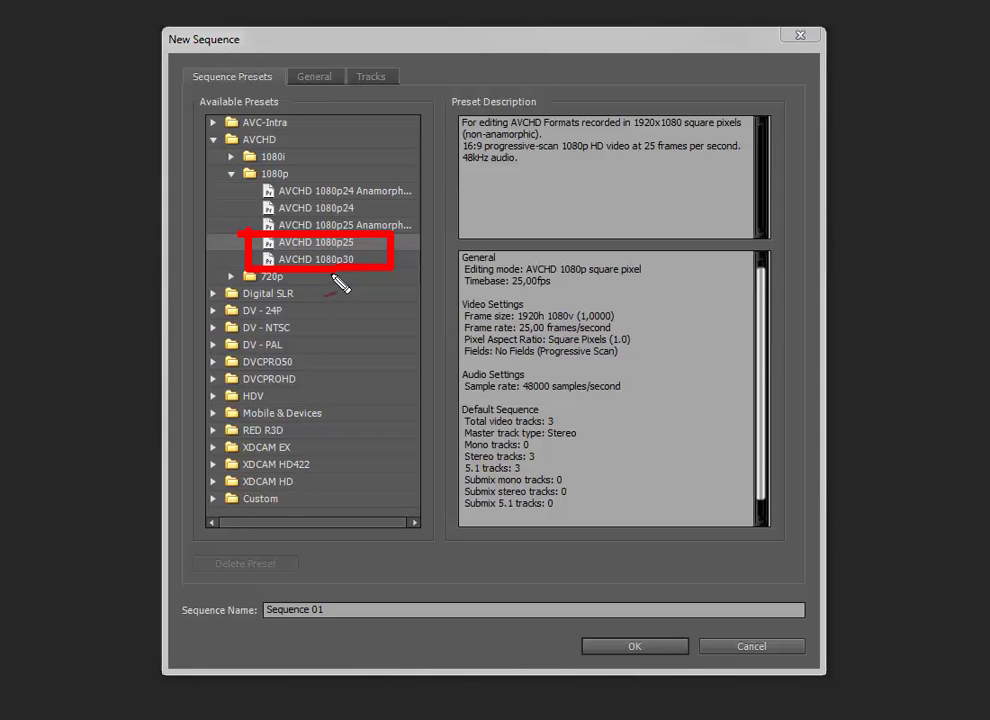
key(Escape)
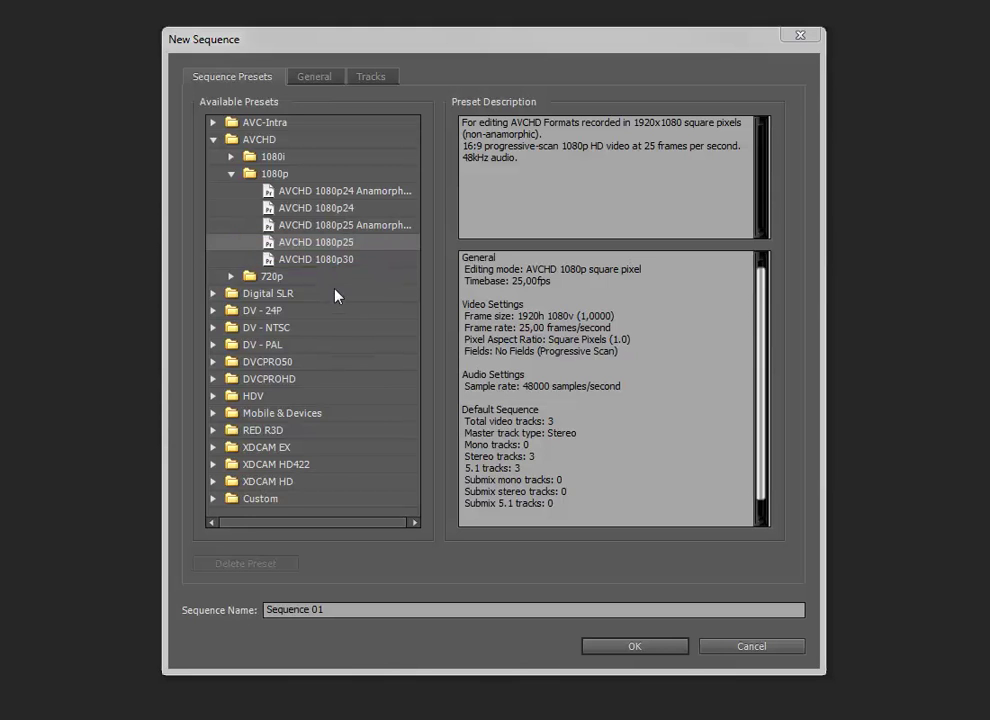
Step: Keep AVCHD 1080p25 and create Sequence 01 from it
key(ctrl+2)
drag(344, 301, 357, 297)
drag(311, 268, 366, 267)
mouse_move(314, 251)
mouse_down()
mouse_move(360, 249)
mouse_move(368, 207)
mouse_up()
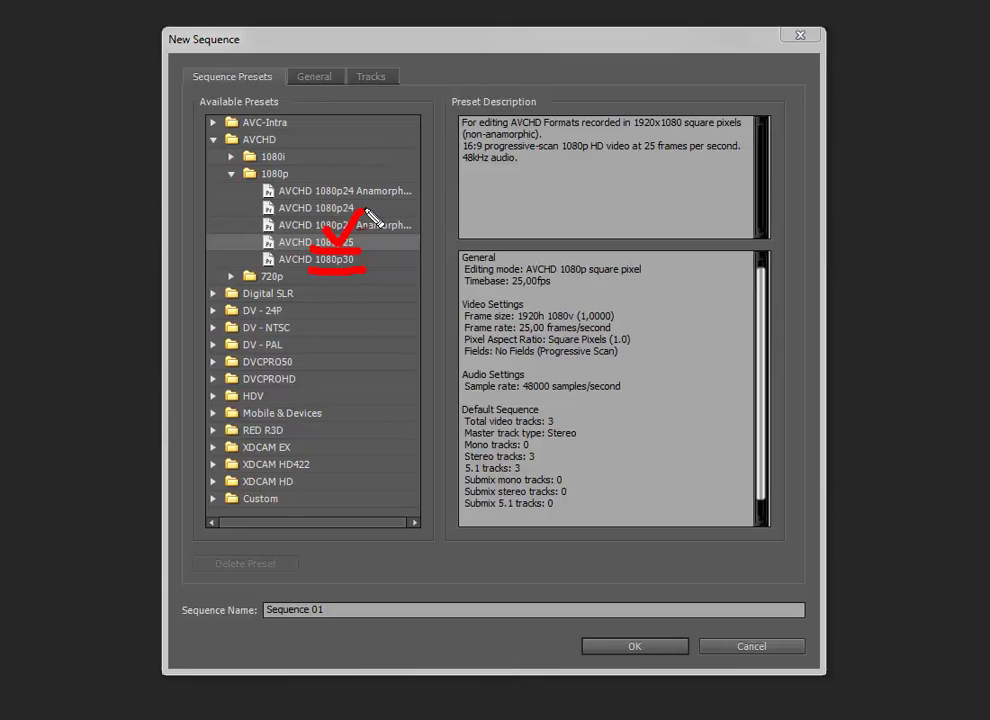
drag(362, 290, 350, 294)
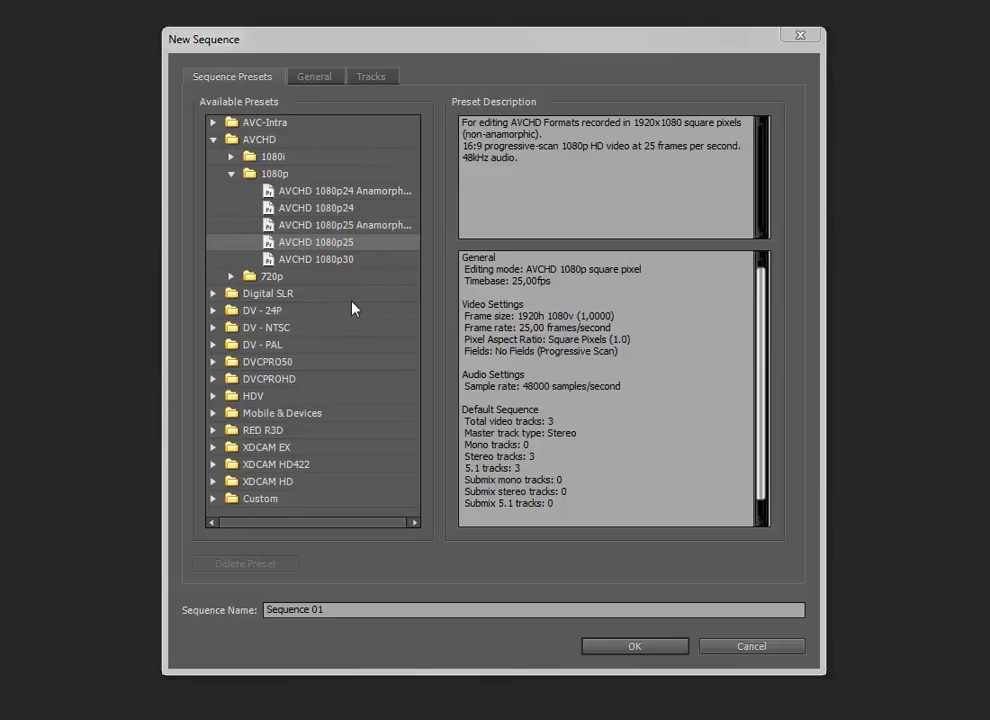
drag(327, 252, 404, 240)
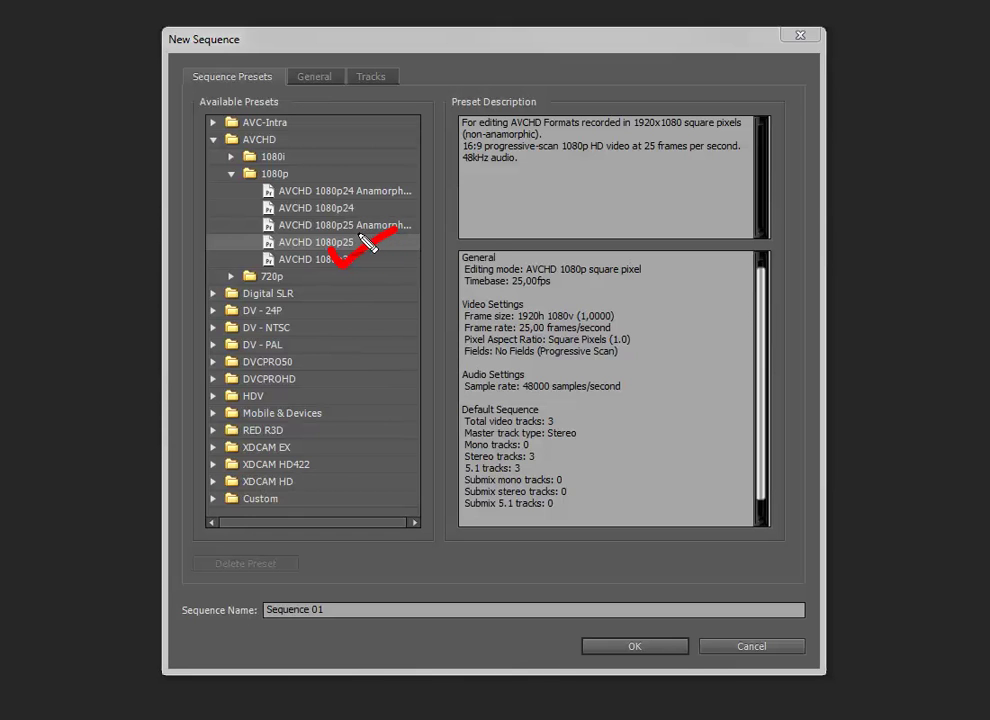
drag(350, 284, 360, 282)
key(Escape)
click(352, 246)
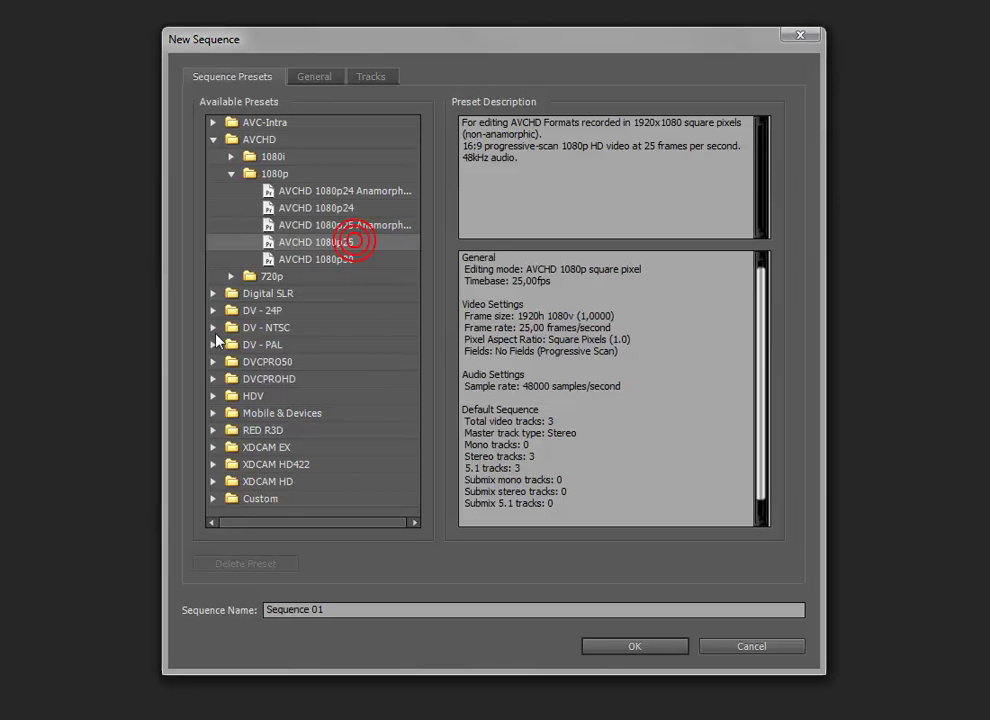
drag(604, 644, 707, 580)
key(Escape)
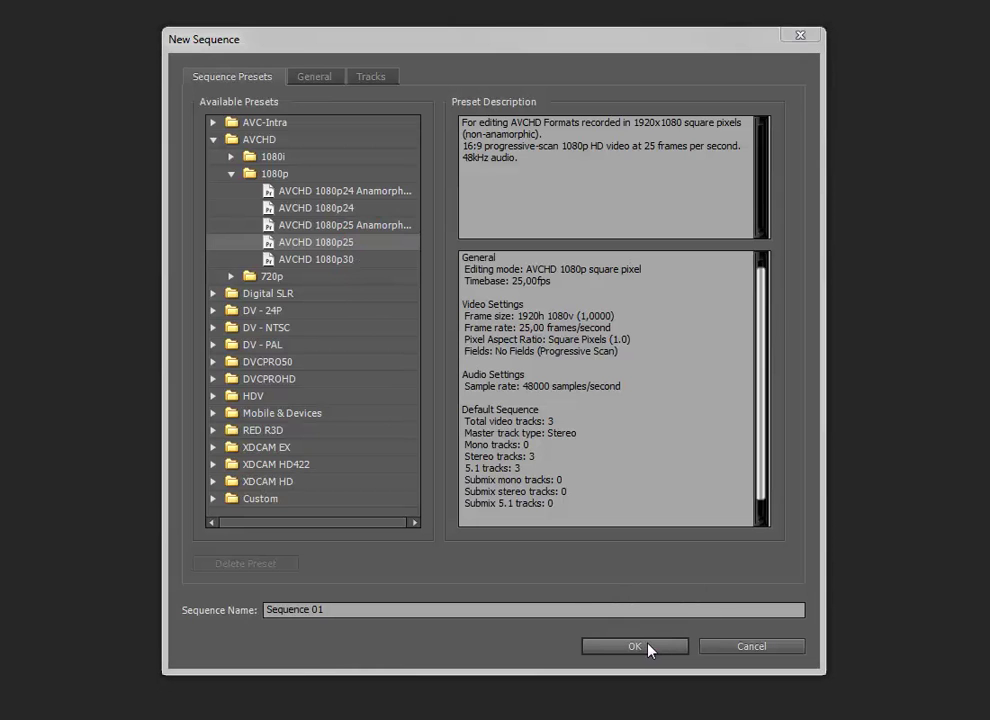
click(652, 648)
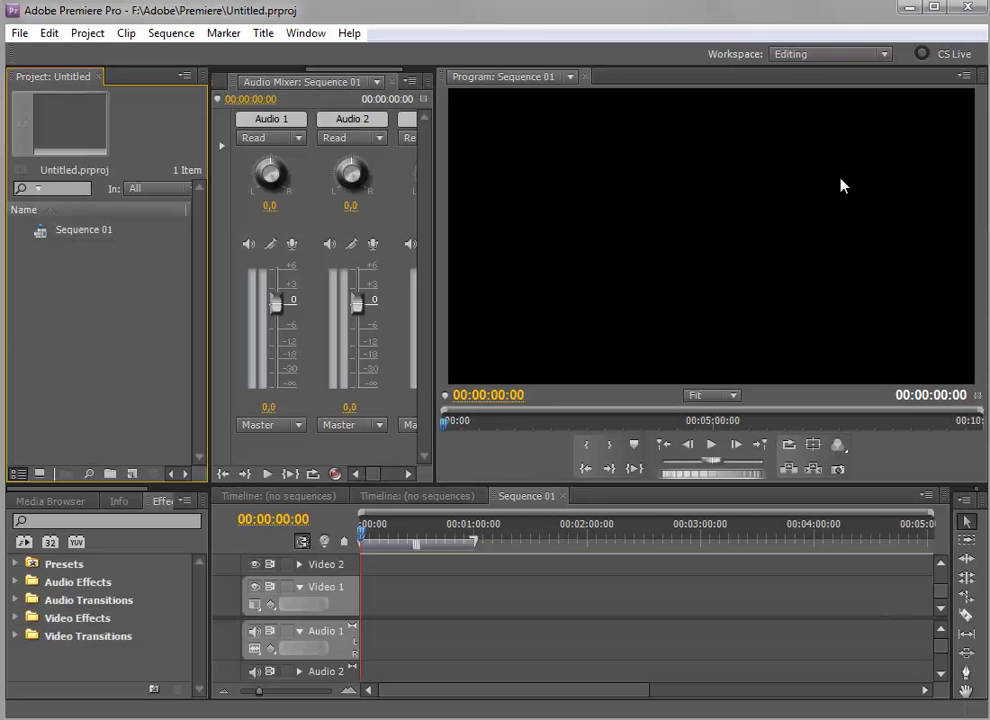
Step: Import 00047.MTS and place it at 00:00 on Video 1 and Audio 1 of Sequence 01
mouse_move(55, 280)
mouse_down()
mouse_move(88, 350)
mouse_move(176, 262)
mouse_up()
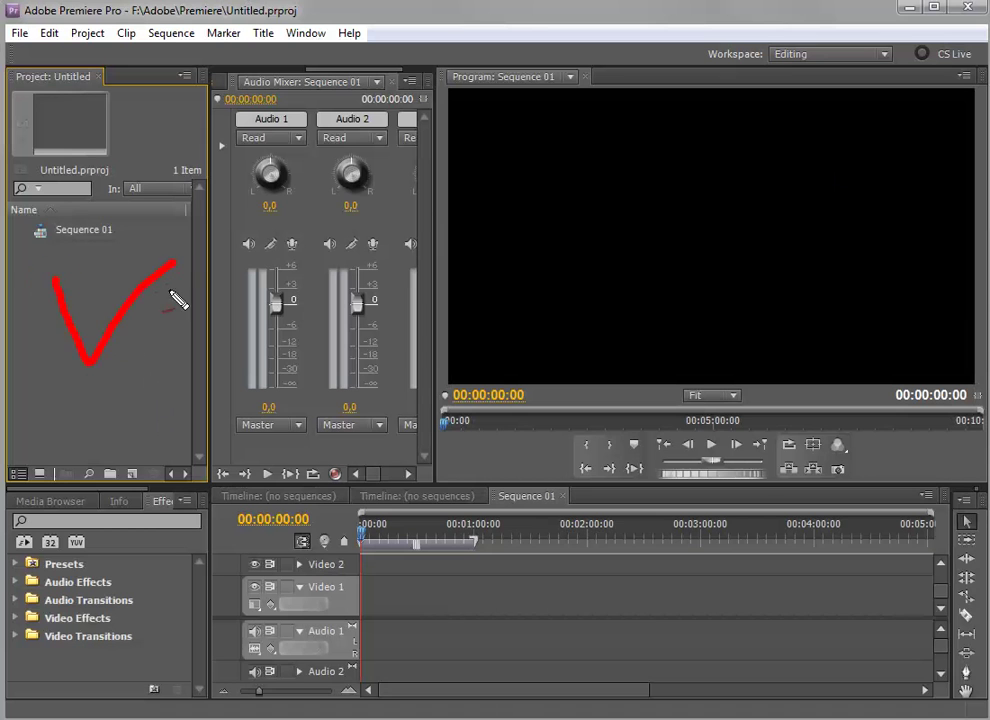
drag(90, 389, 105, 378)
key(Escape)
double_click(73, 316)
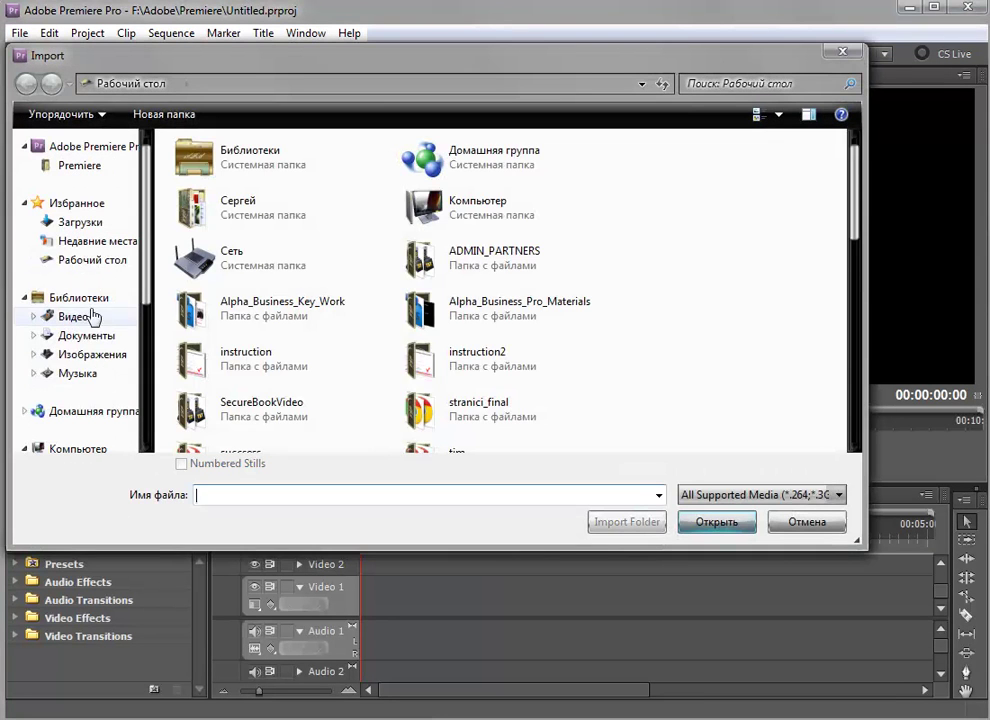
drag(858, 213, 858, 400)
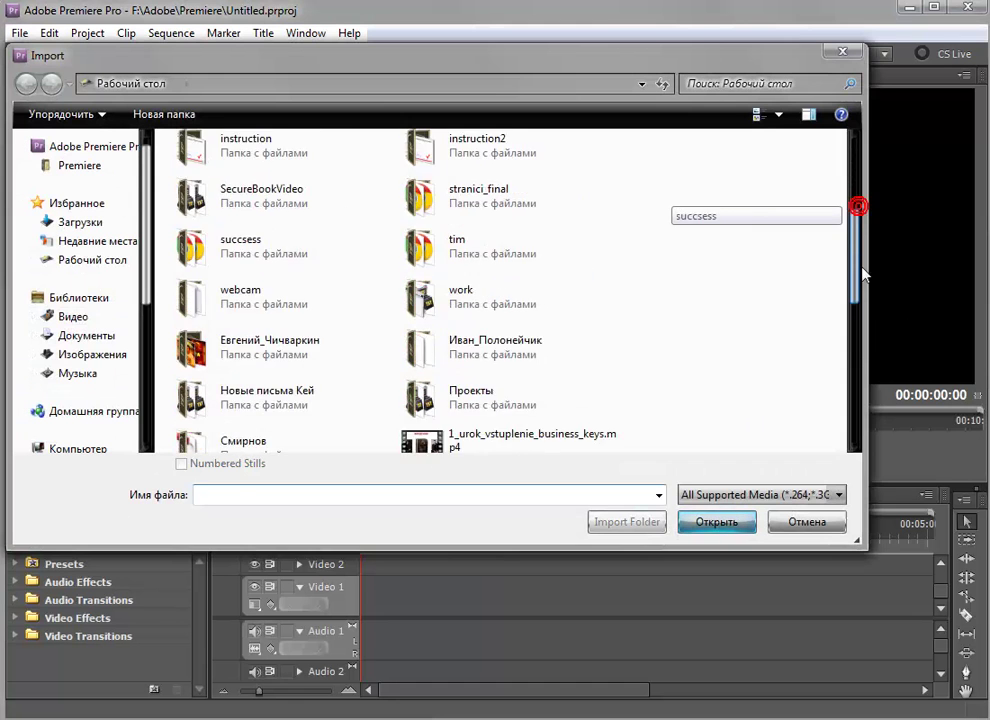
double_click(442, 382)
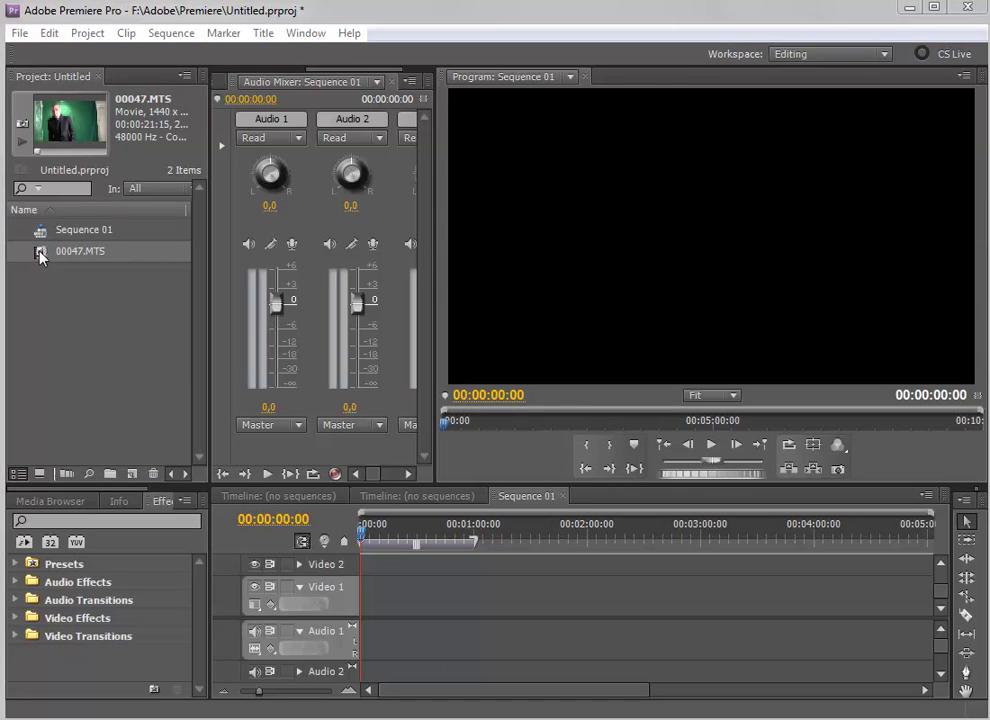
mouse_move(40, 256)
mouse_down()
mouse_move(372, 612)
mouse_move(365, 607)
mouse_up()
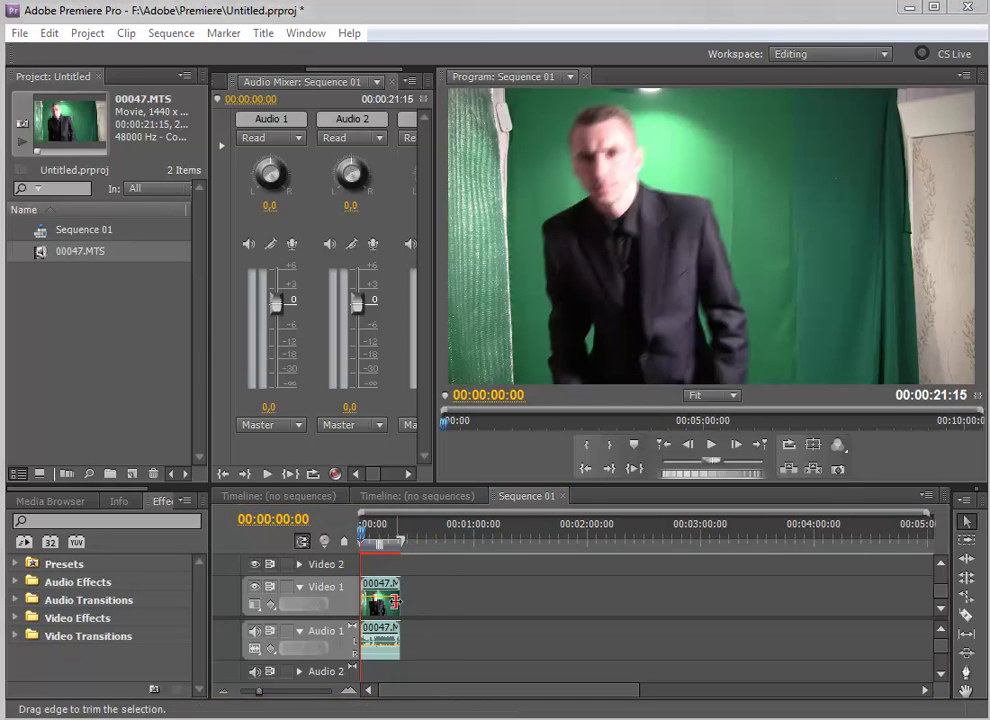
click(386, 593)
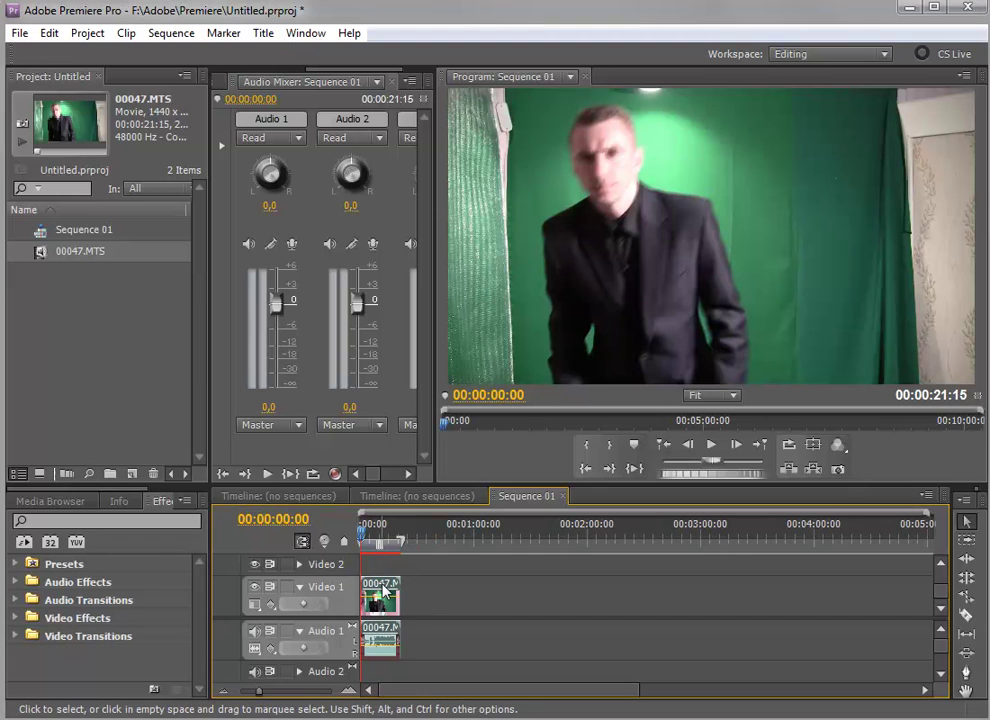
Step: Set the 00047.MTS clip's Field Options to Always Deinterlace
right_click(386, 592)
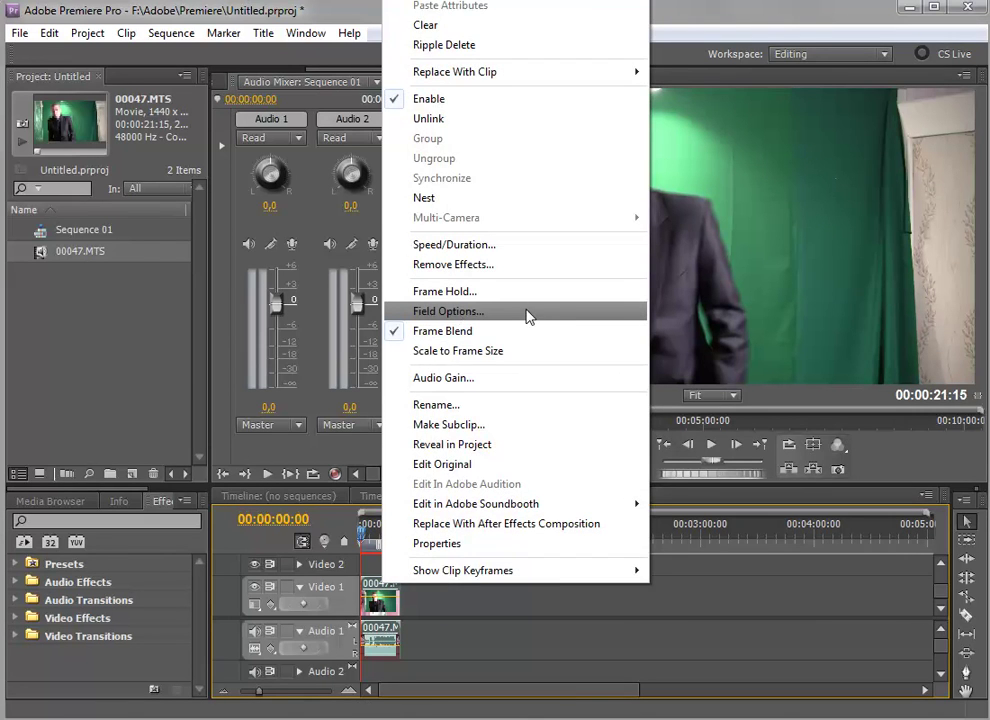
click(528, 314)
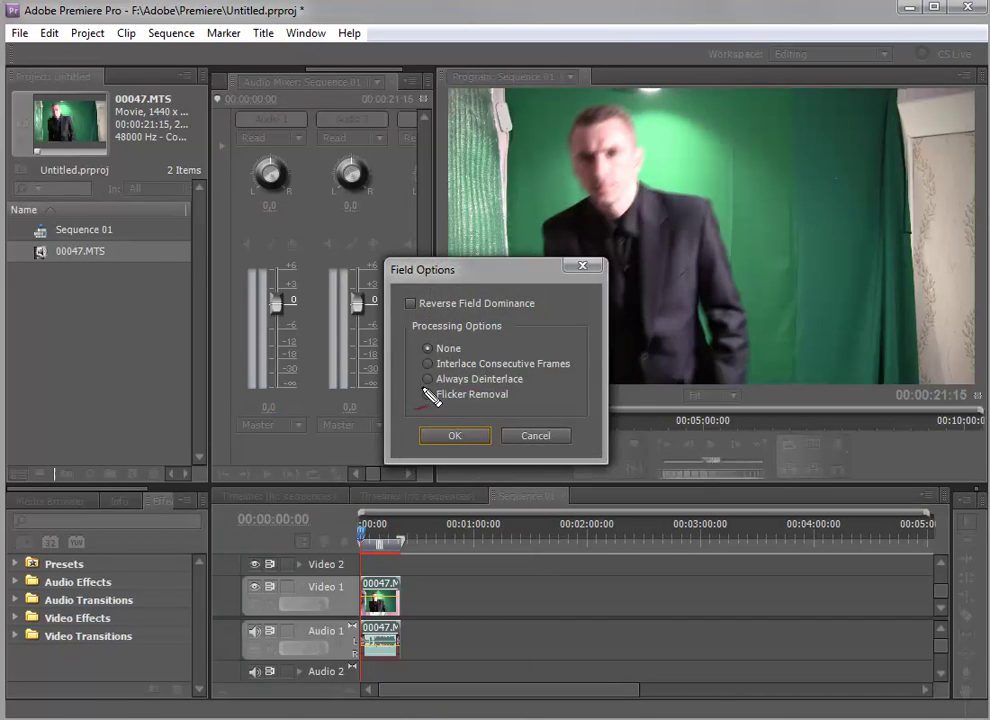
drag(410, 389, 540, 390)
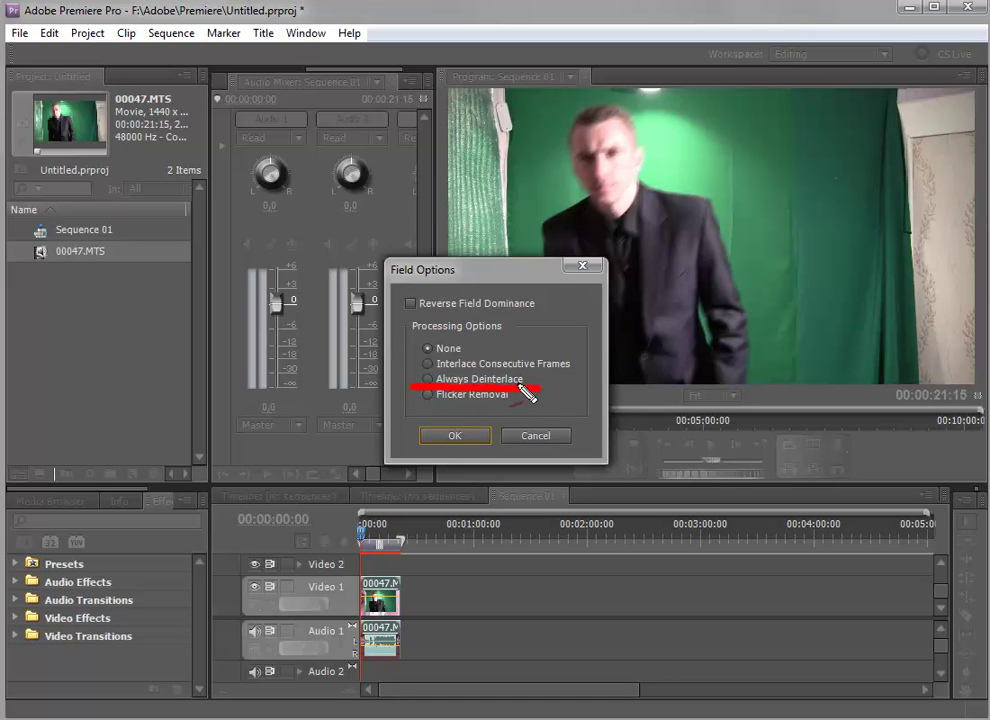
click(428, 379)
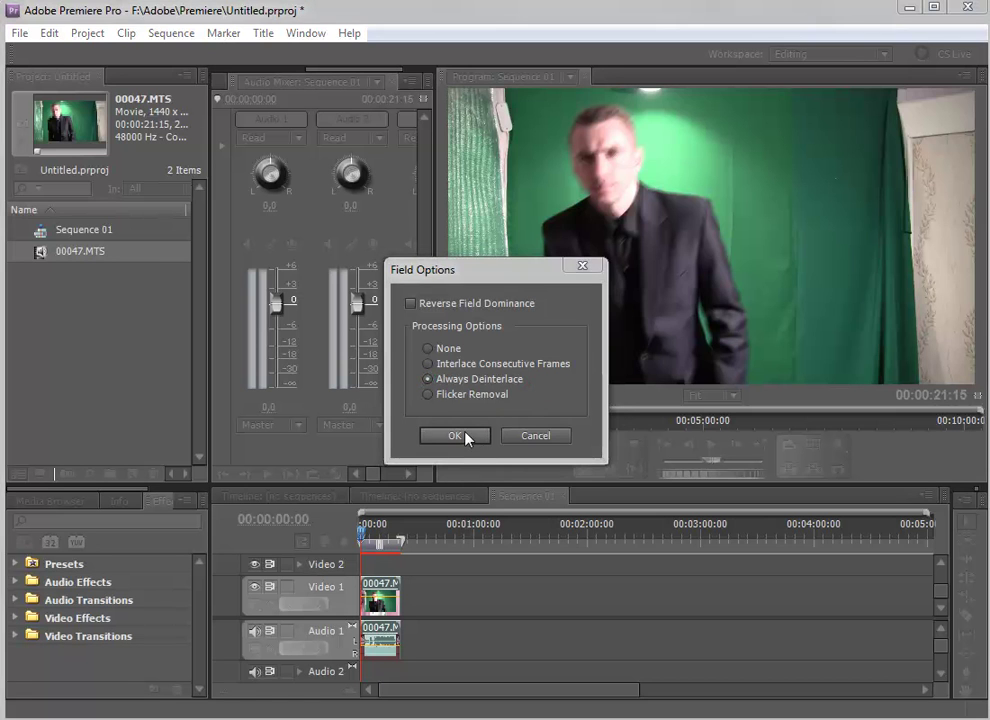
click(465, 436)
click(373, 537)
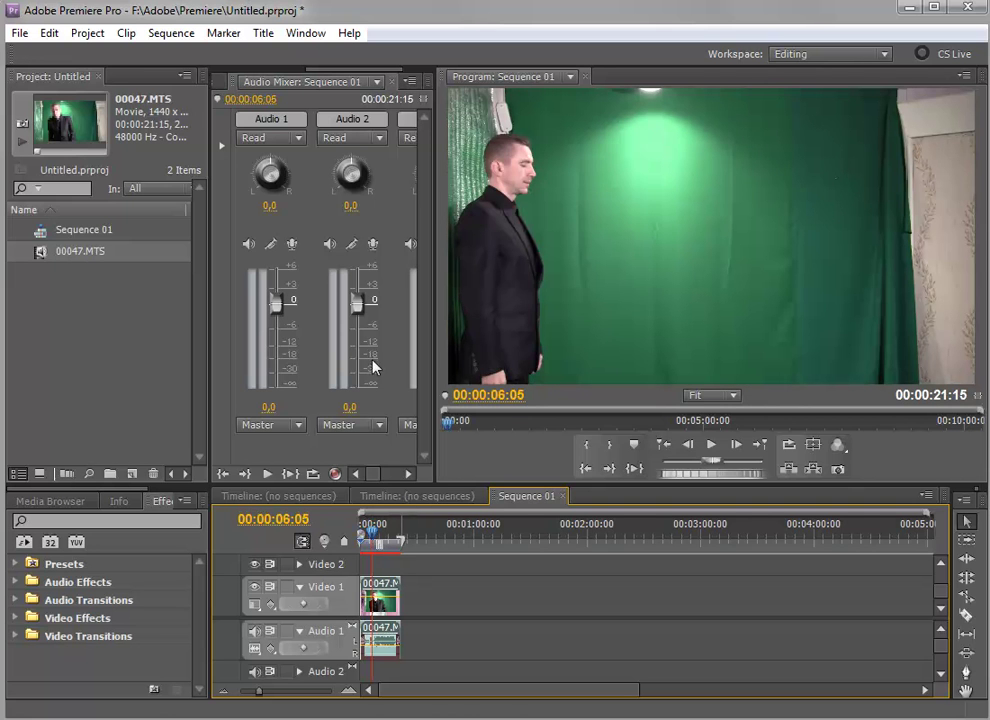
Step: Play Sequence 01 from about 00:00:06:05 and stop at 00:00:11:06
click(711, 444)
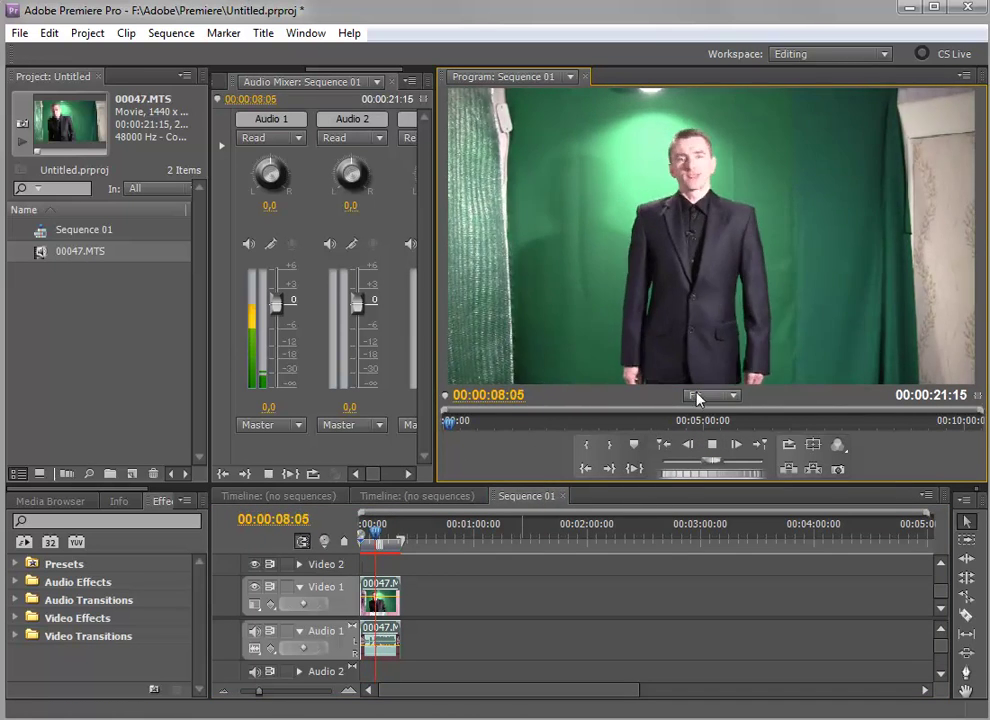
click(711, 446)
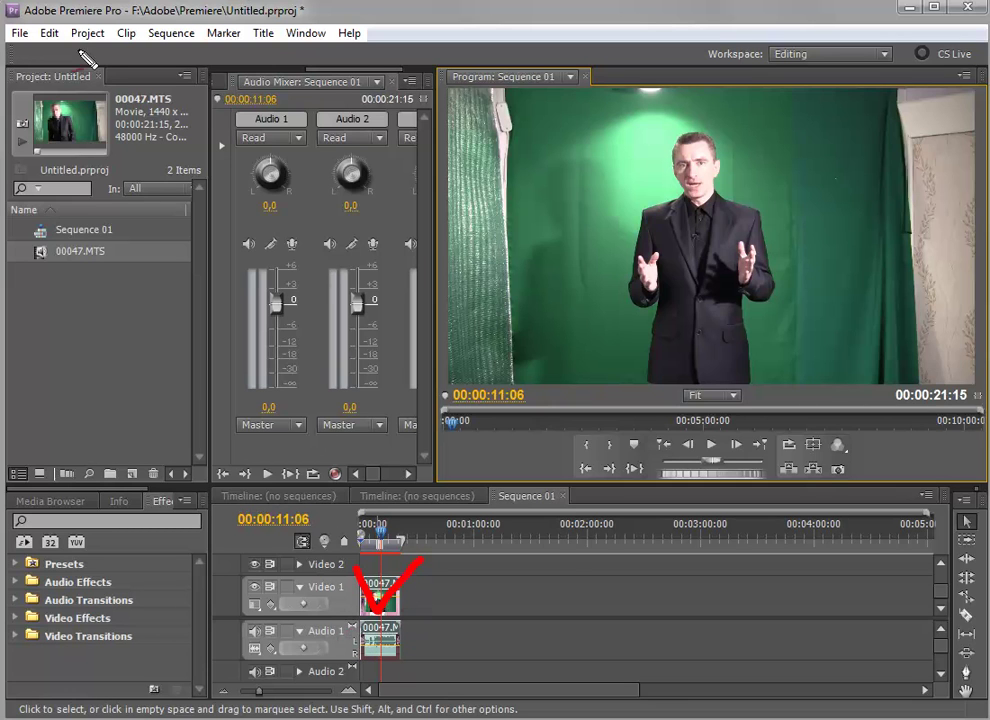
click(20, 33)
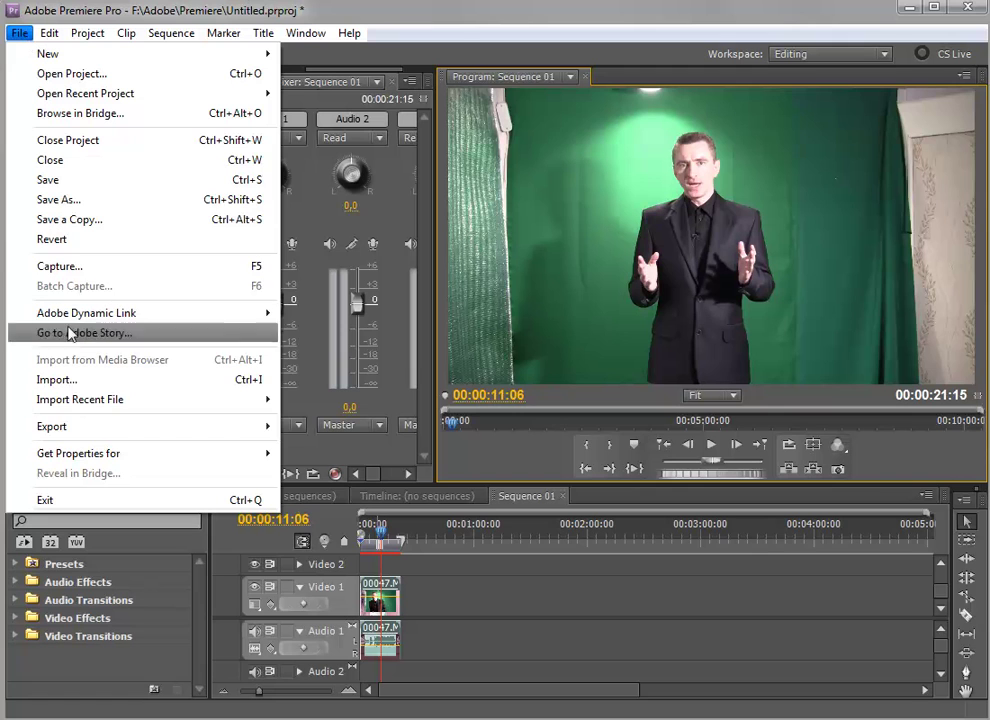
Step: Open Export Settings for Sequence 01 with H.264 1920x1080 25 fps output
mouse_move(65, 432)
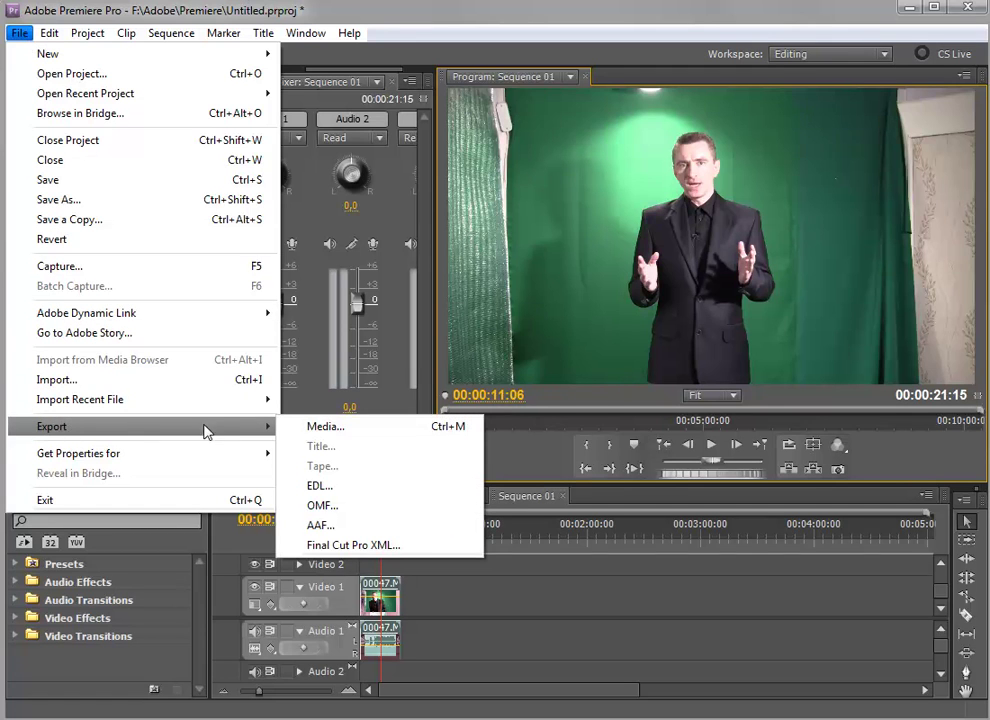
click(366, 432)
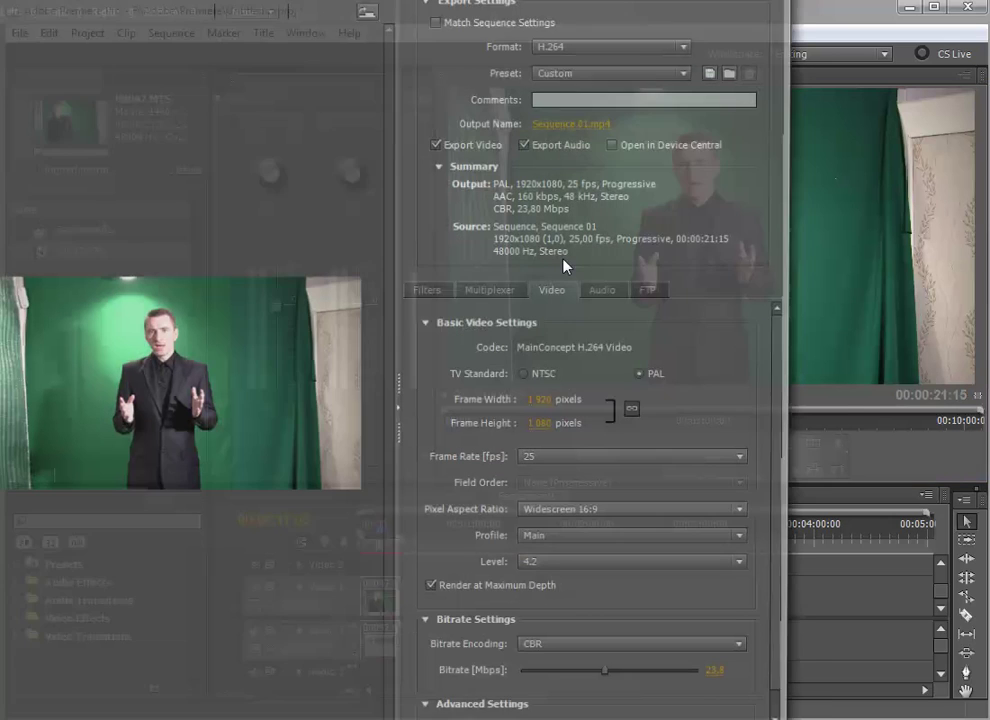
mouse_move(607, 1)
mouse_down()
mouse_move(607, 193)
mouse_move(714, 46)
mouse_up()
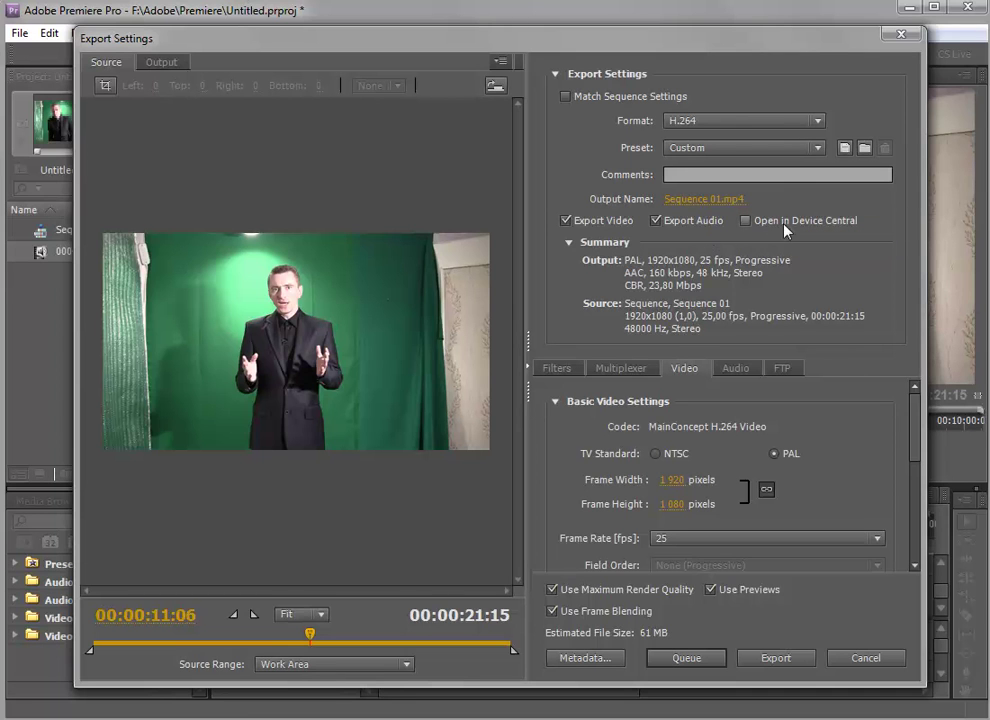
Step: Show the export Format list with H.264 selected
click(805, 121)
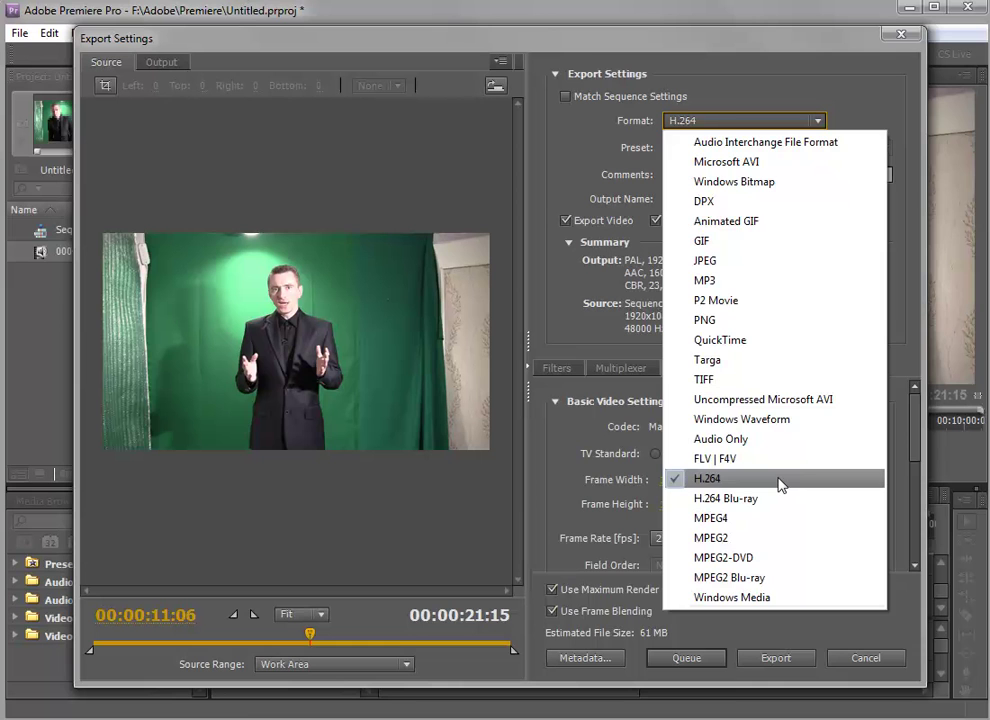
Step: Keep H.264 and switch the preset from HDTV 1080p 29.97 to HDTV 1080p 25 High Quality
click(780, 485)
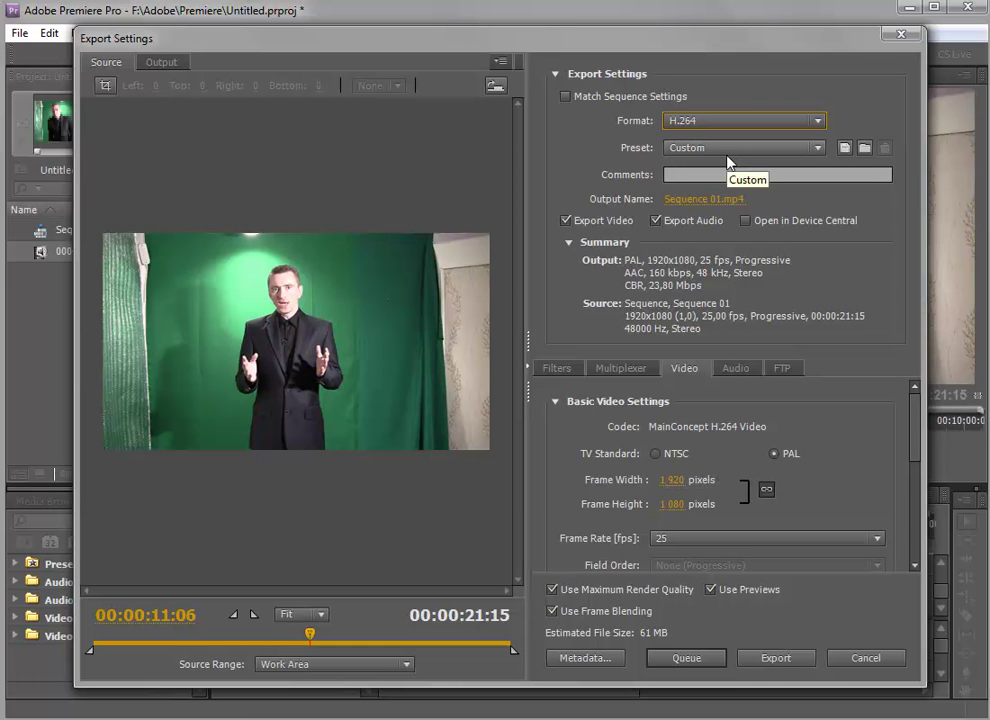
click(784, 151)
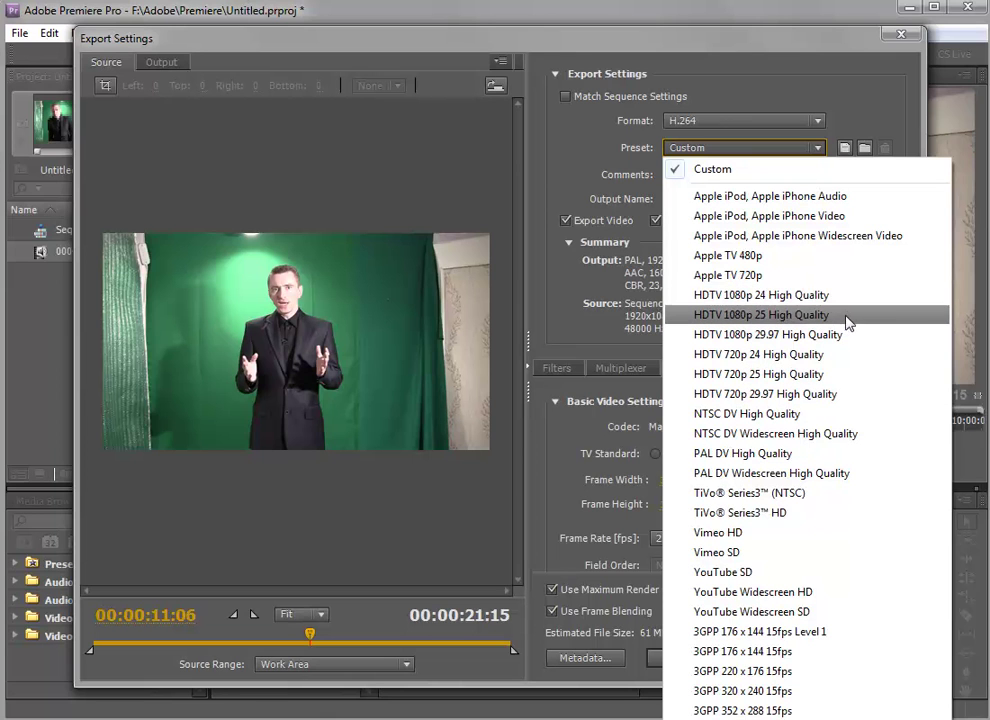
click(845, 334)
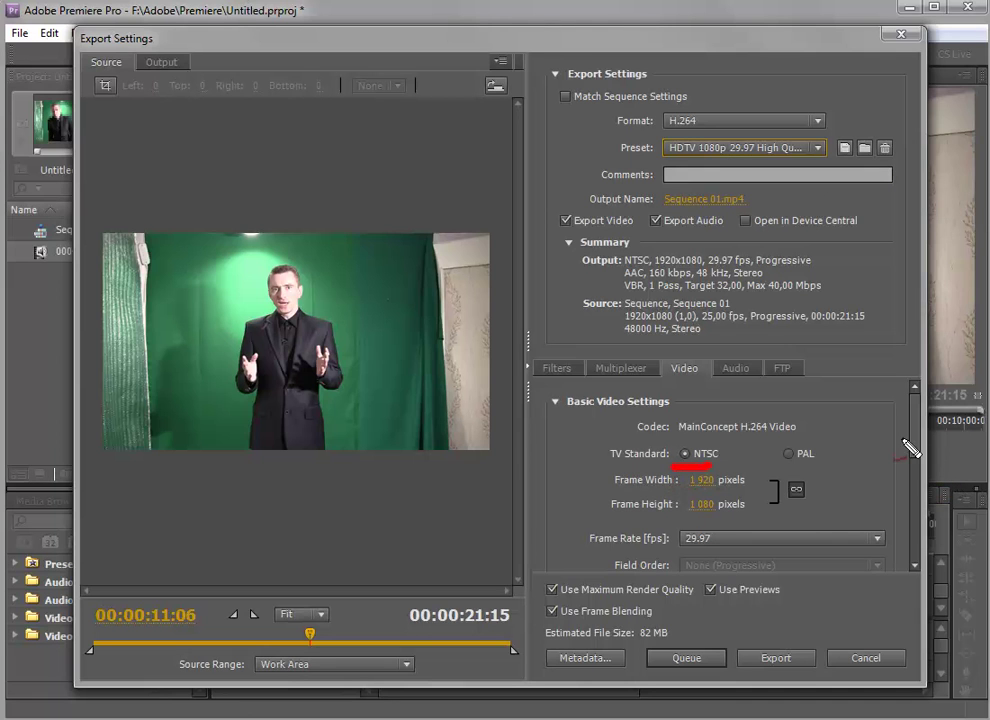
click(808, 148)
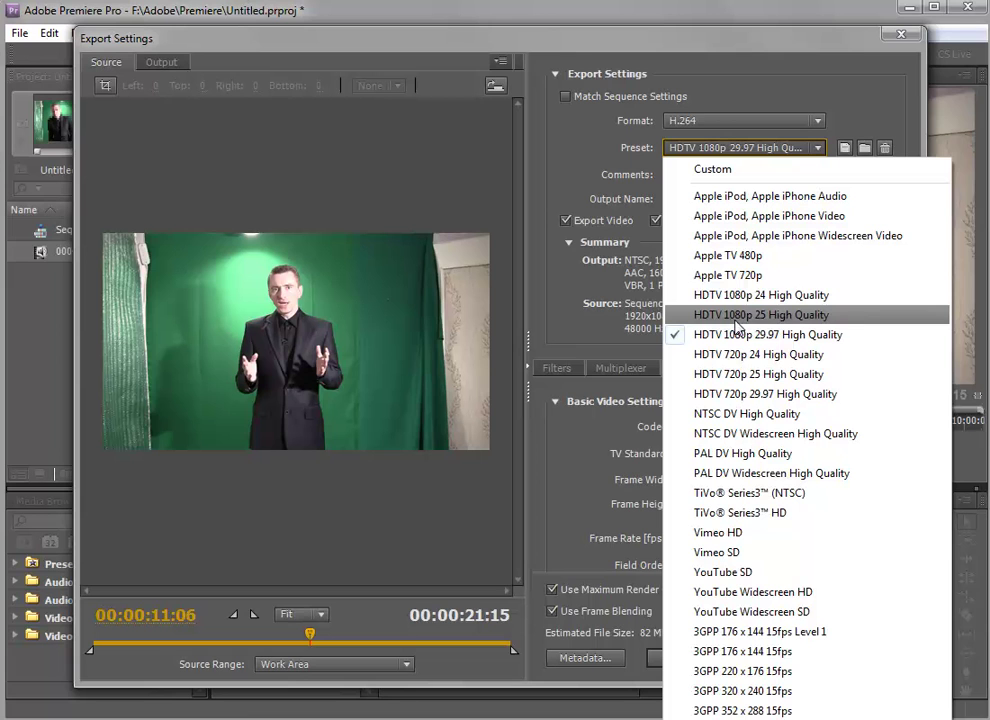
click(817, 316)
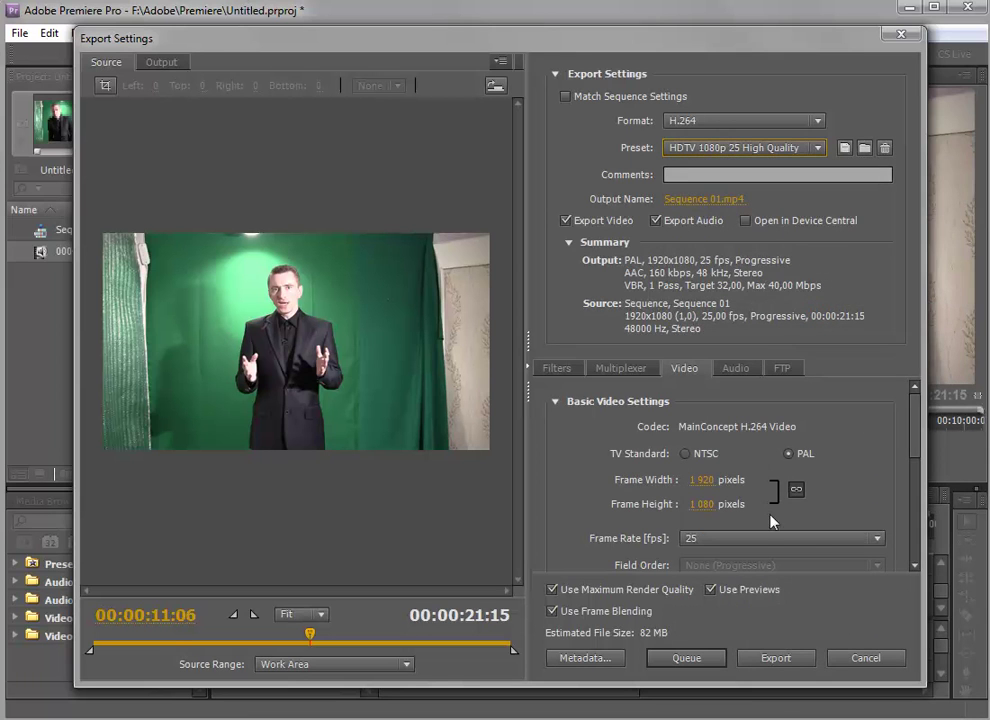
drag(781, 466, 843, 456)
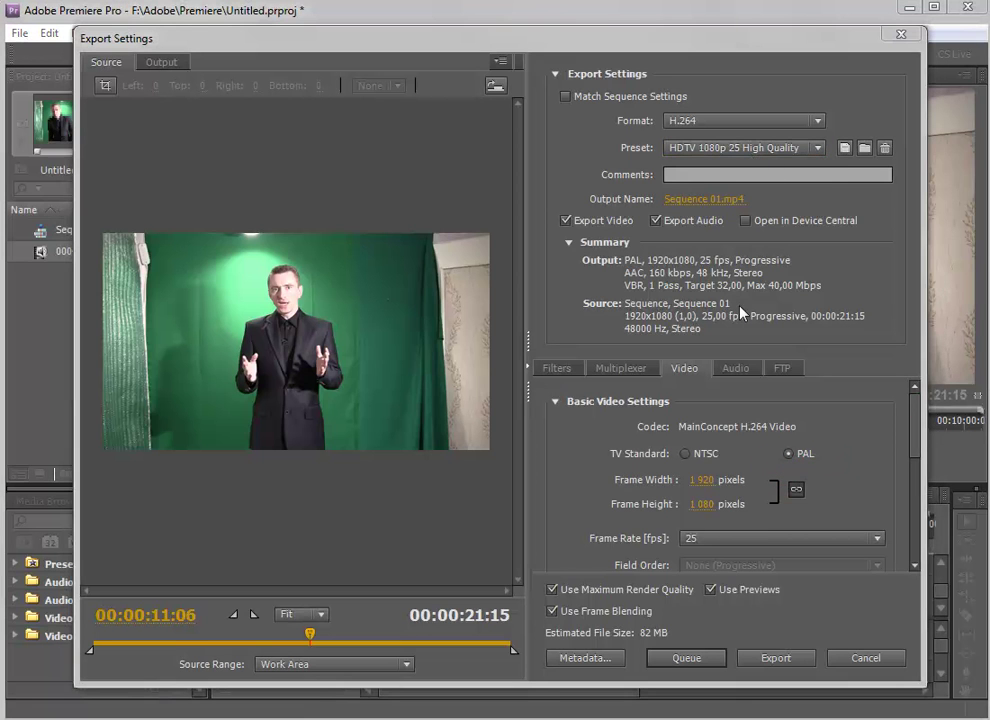
Step: Mark up the export settings on screen
drag(705, 200, 762, 191)
drag(665, 131, 710, 130)
drag(711, 231, 722, 229)
drag(714, 213, 766, 209)
drag(655, 149, 663, 146)
drag(662, 101, 716, 133)
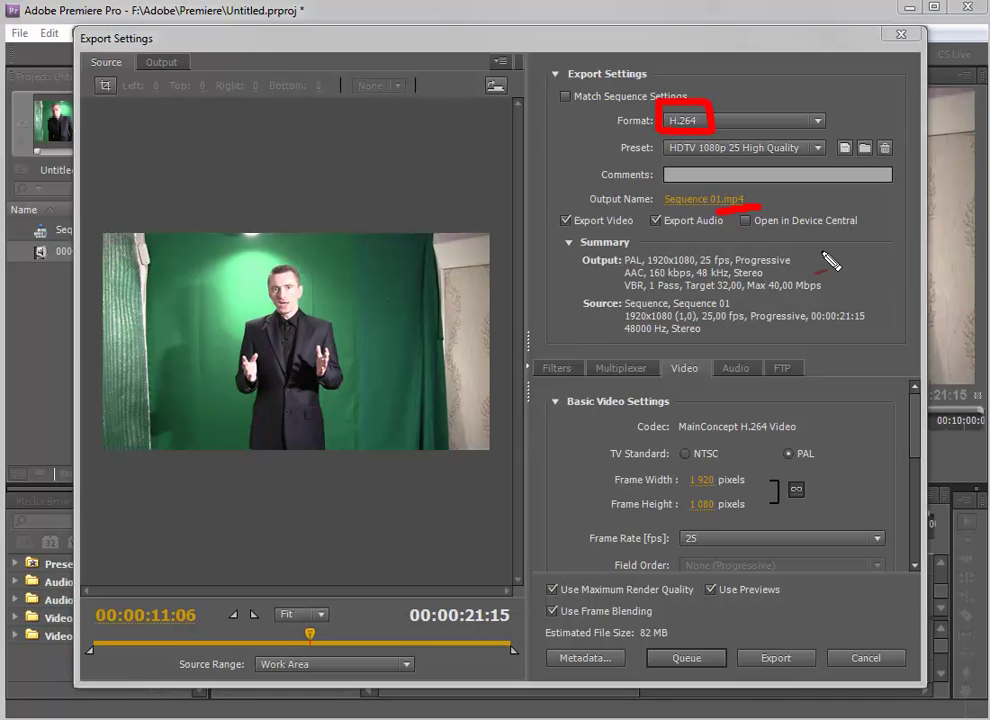
drag(583, 333, 641, 318)
Step: Keep MP4 multiplexing with Standard stream compatibility on the Multiplexer tab
click(634, 369)
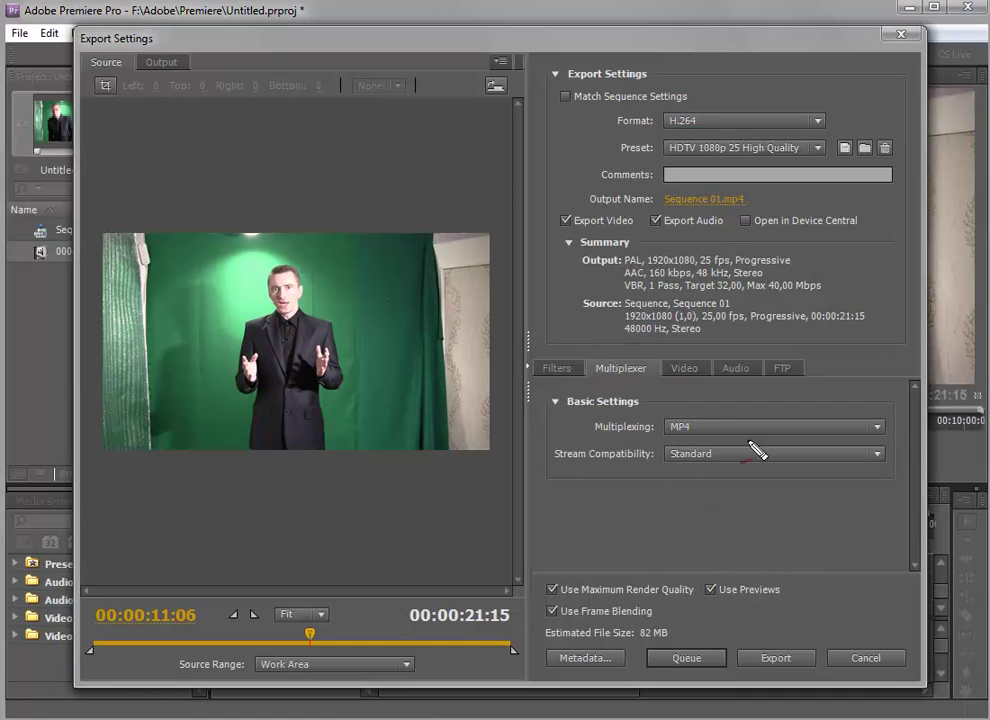
click(768, 432)
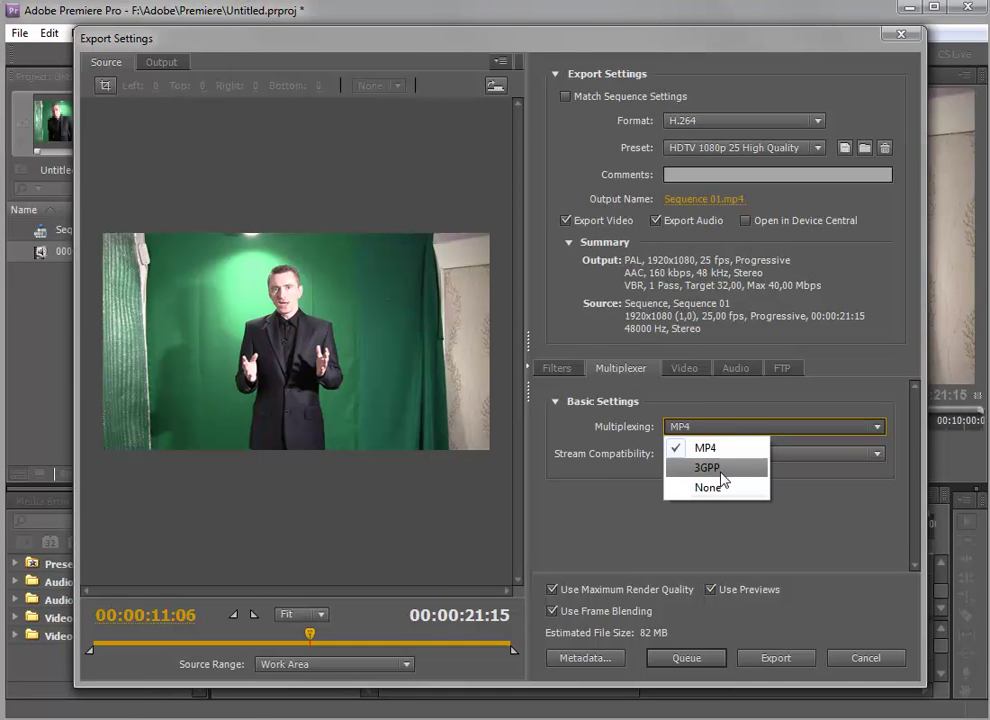
click(727, 449)
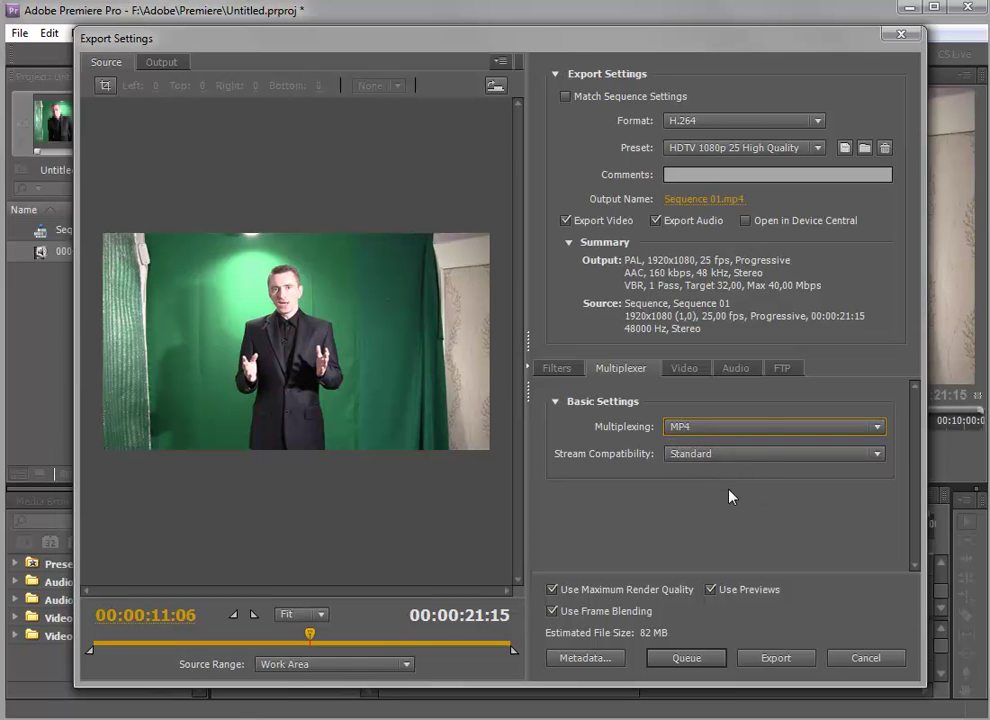
drag(720, 440, 792, 410)
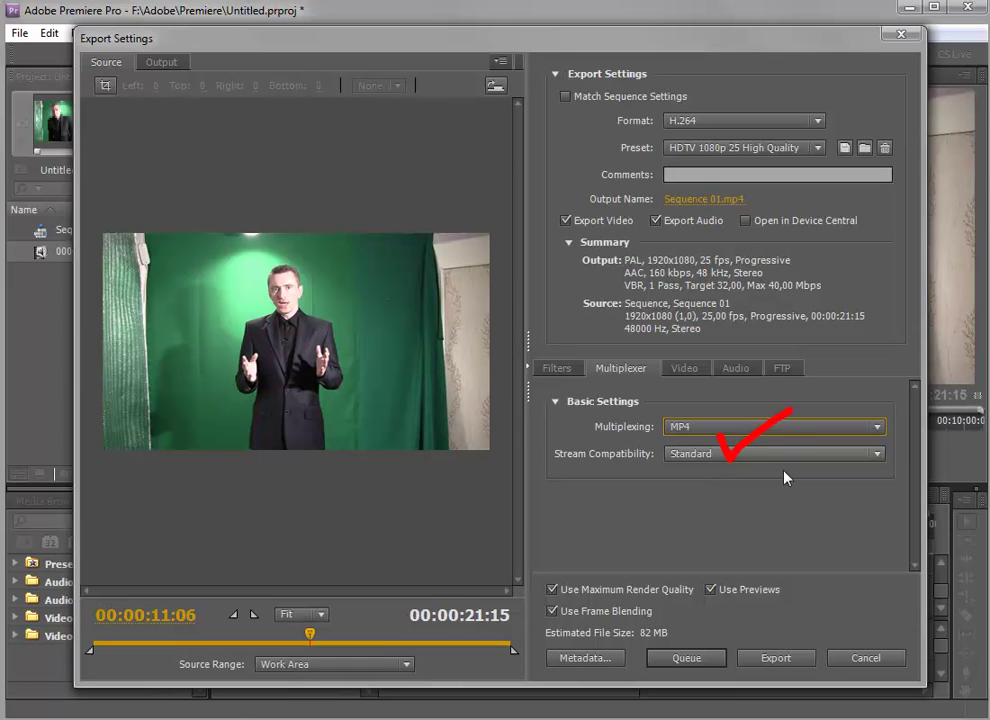
key(Escape)
drag(672, 358, 718, 337)
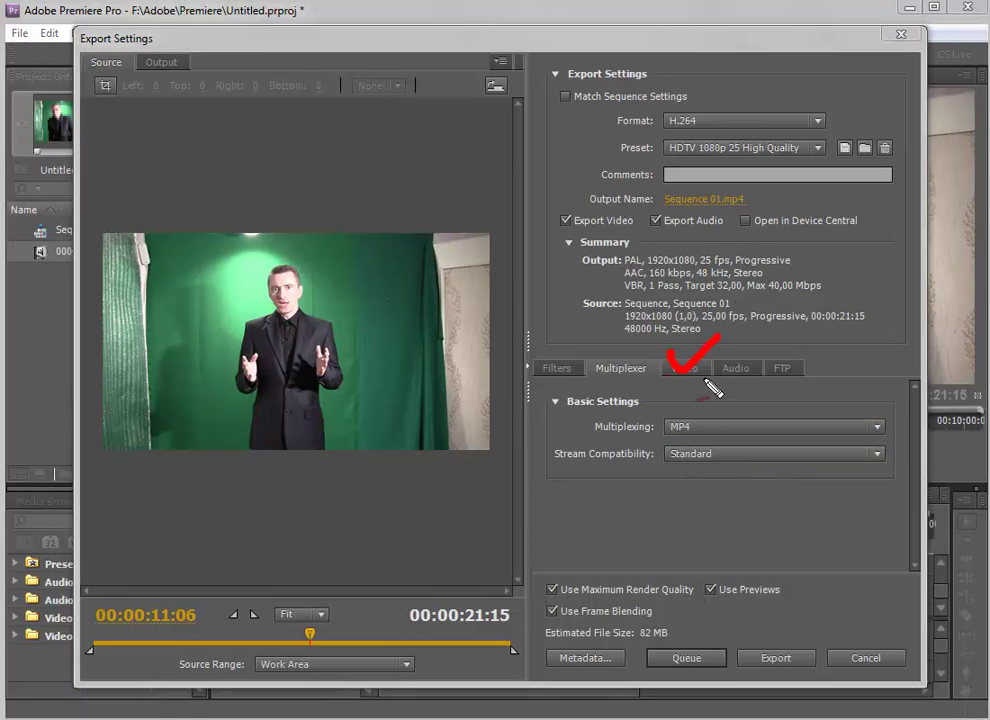
click(694, 373)
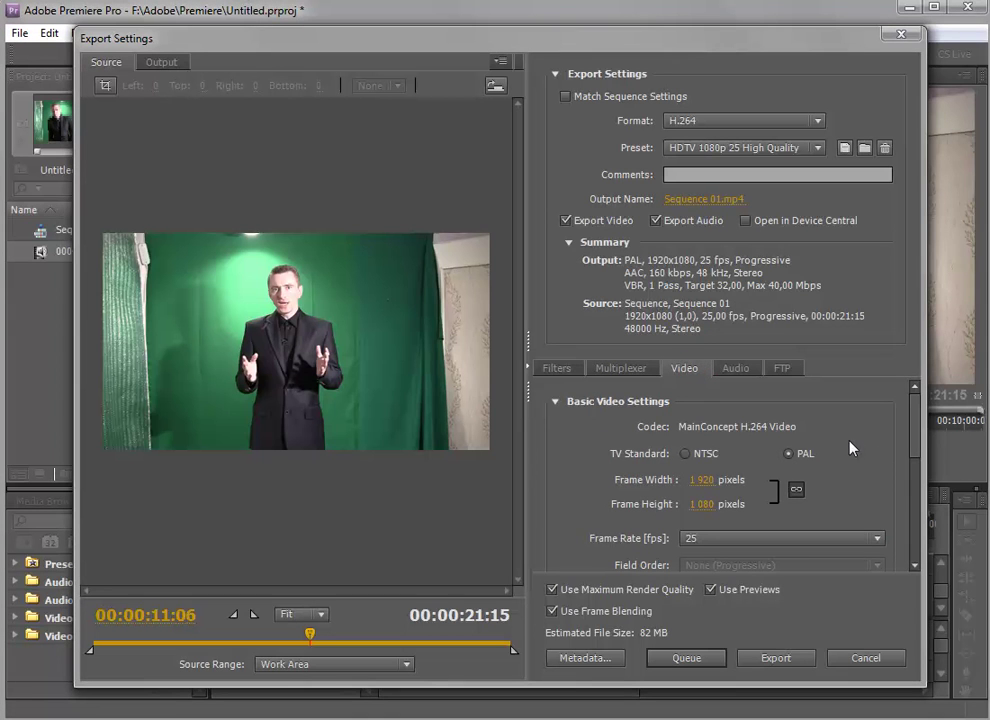
drag(772, 465, 825, 464)
drag(660, 466, 712, 462)
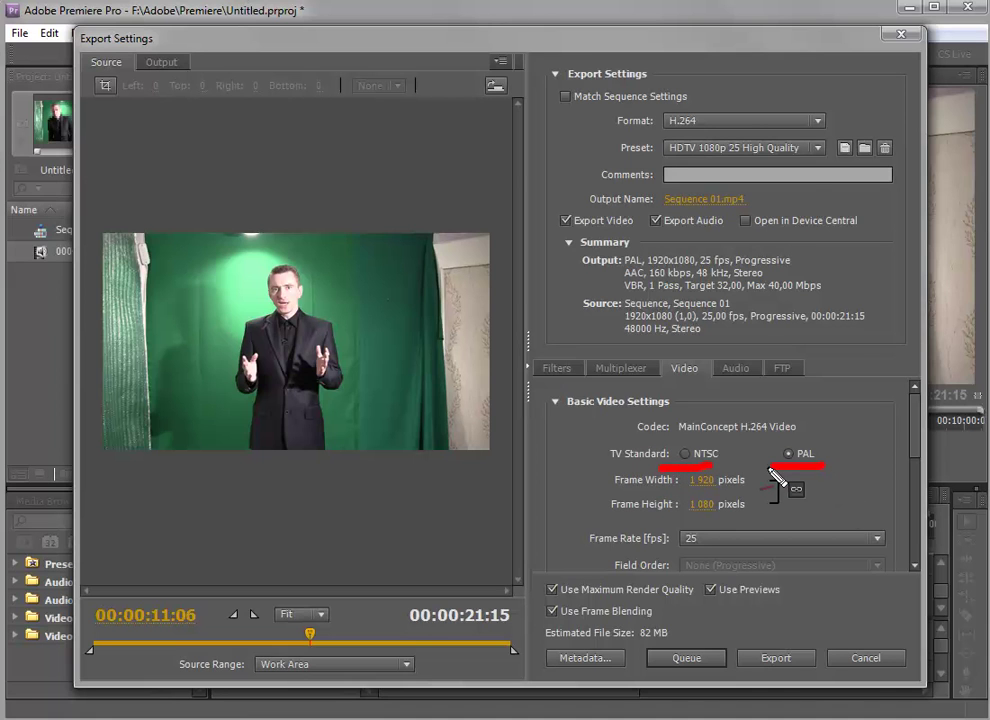
drag(663, 157, 825, 154)
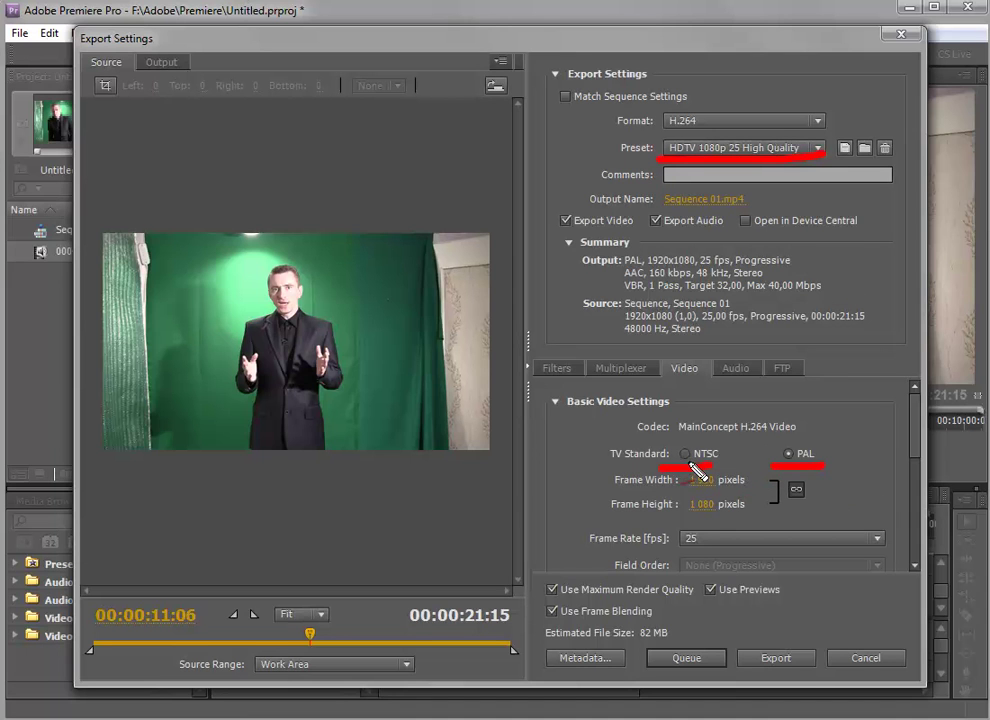
key(e)
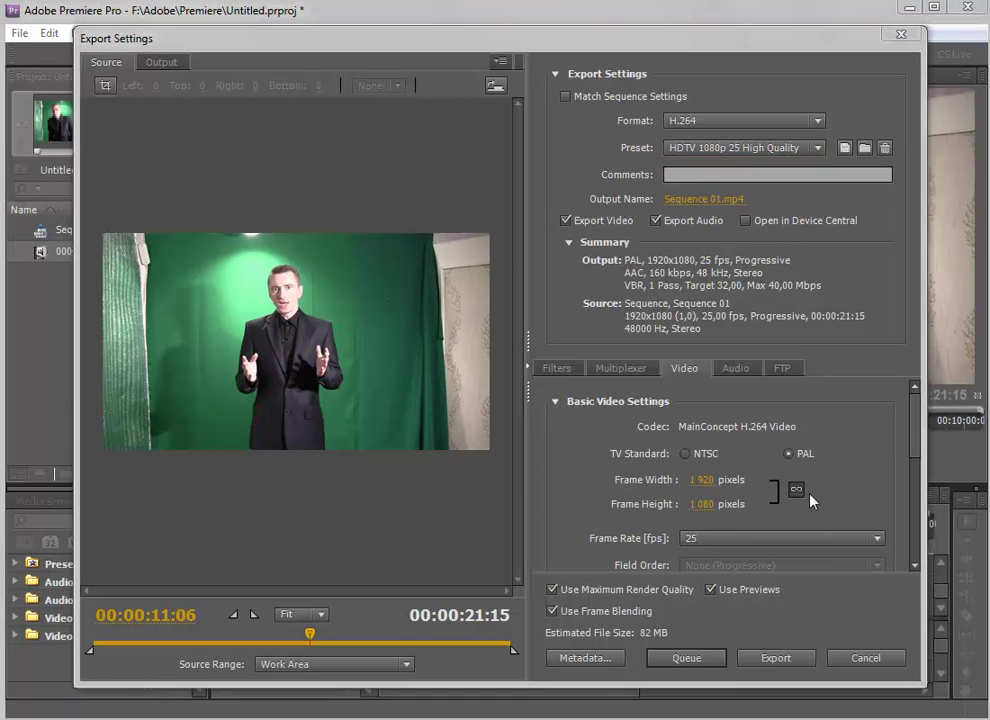
drag(680, 492, 745, 482)
drag(688, 516, 772, 515)
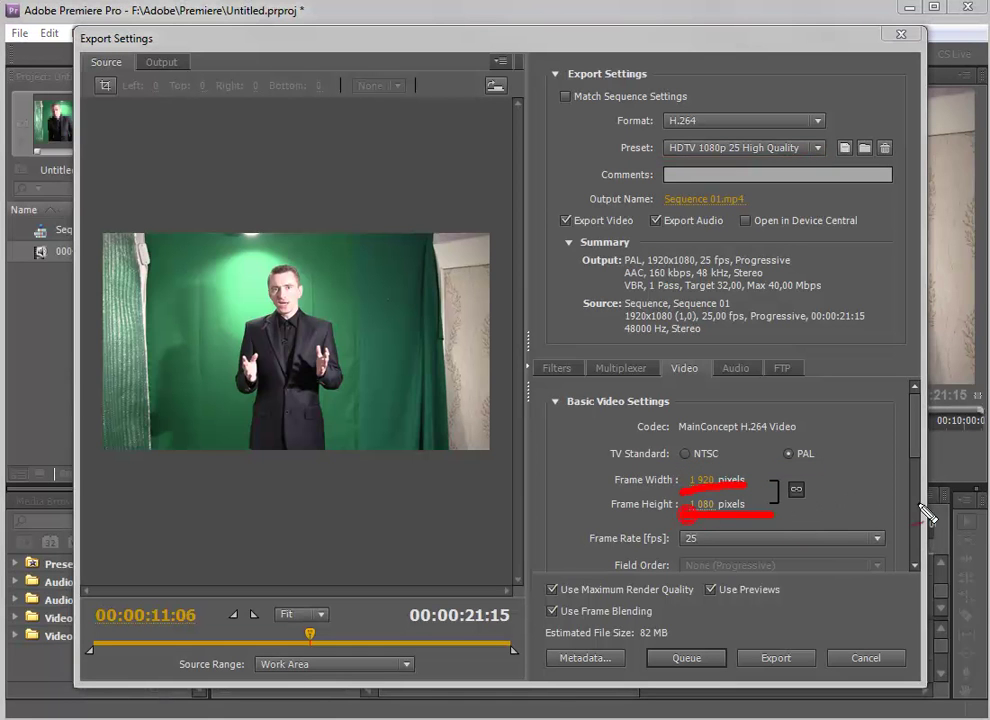
drag(718, 126, 838, 70)
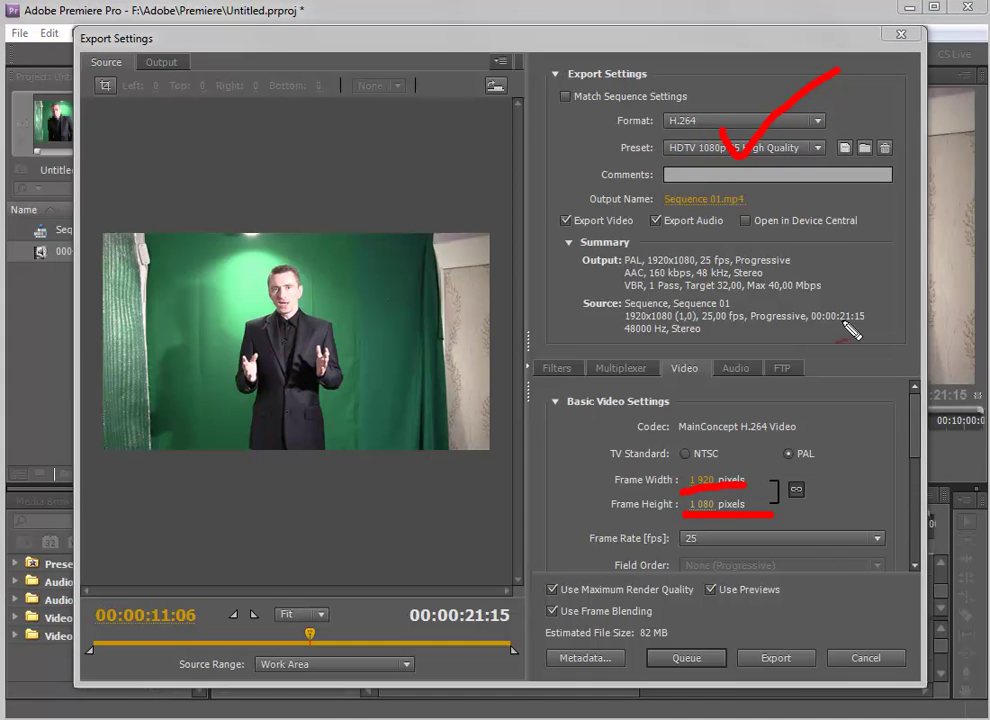
key(Escape)
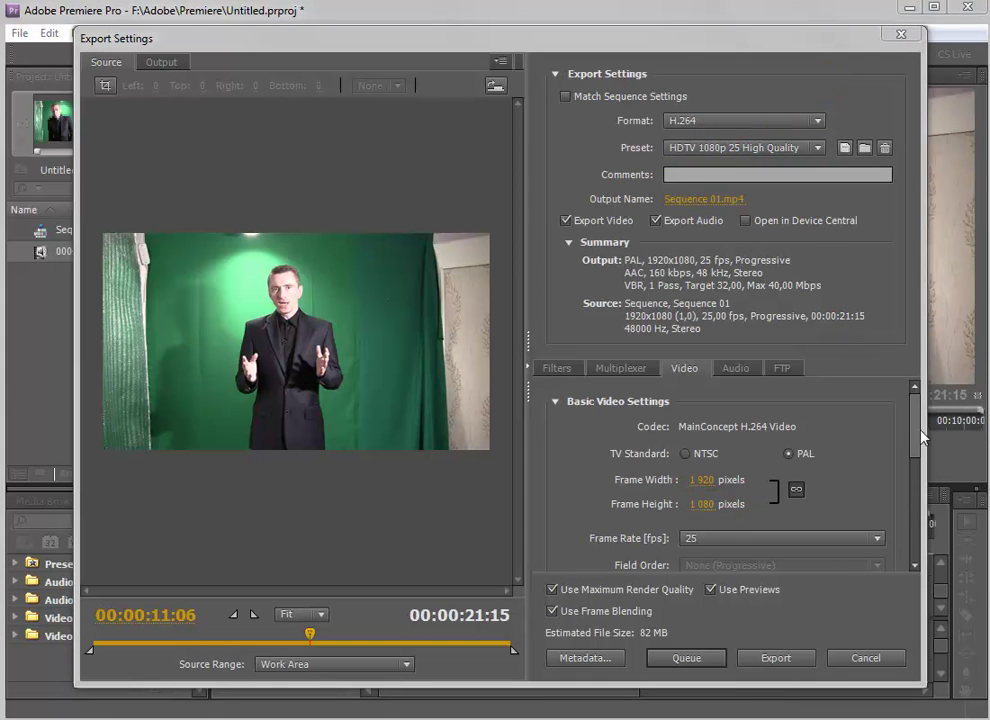
drag(917, 435, 906, 462)
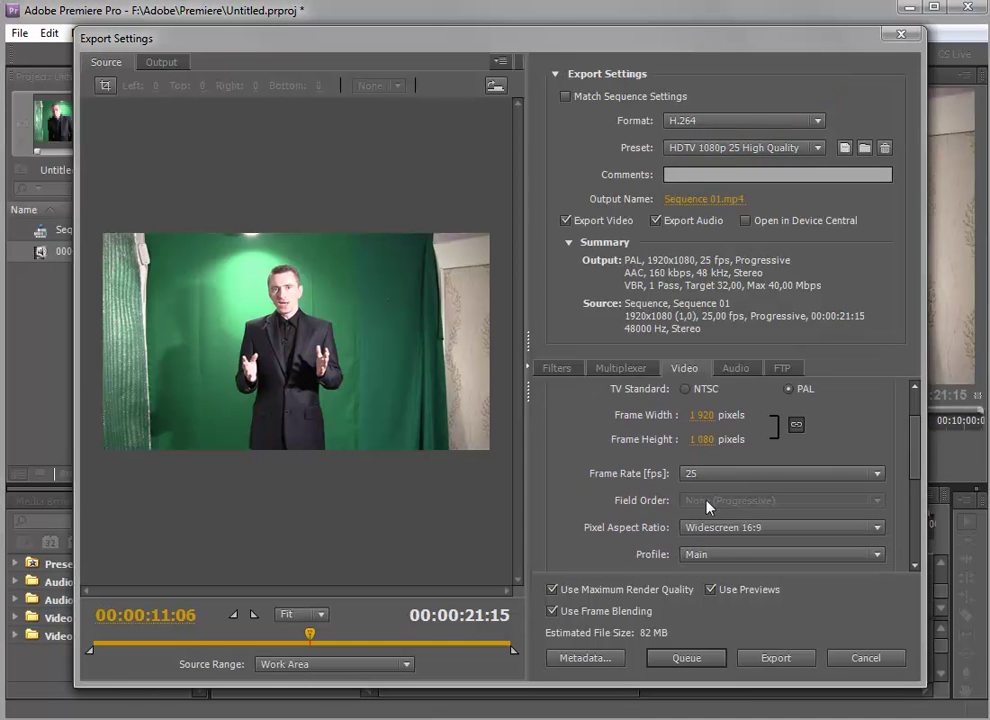
drag(675, 485, 795, 485)
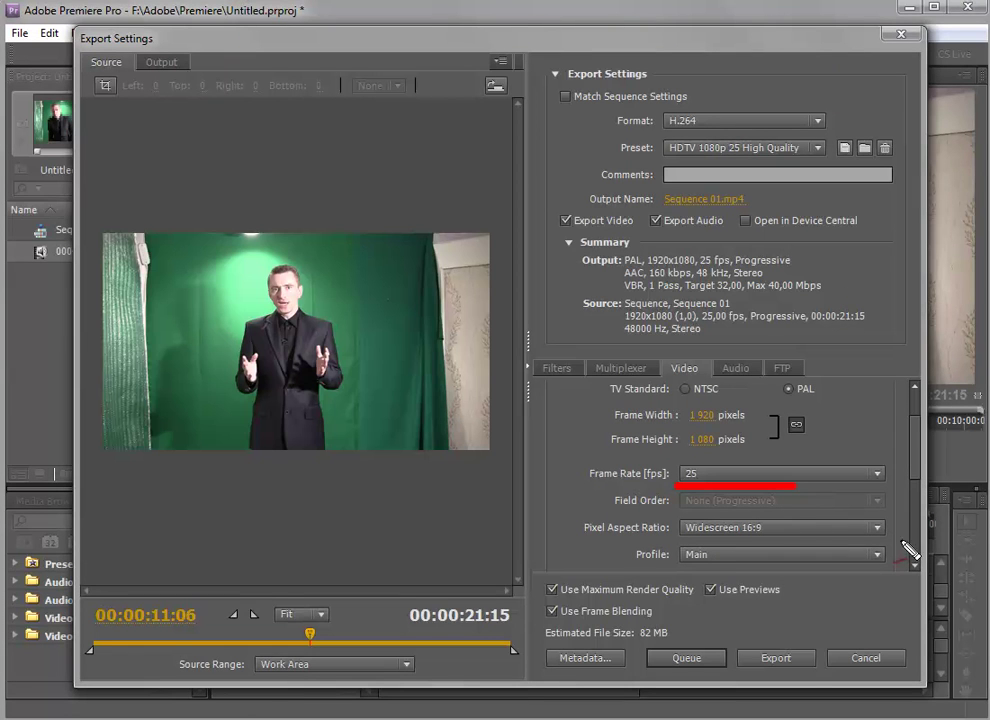
drag(785, 408, 815, 394)
drag(726, 155, 750, 155)
drag(893, 530, 904, 526)
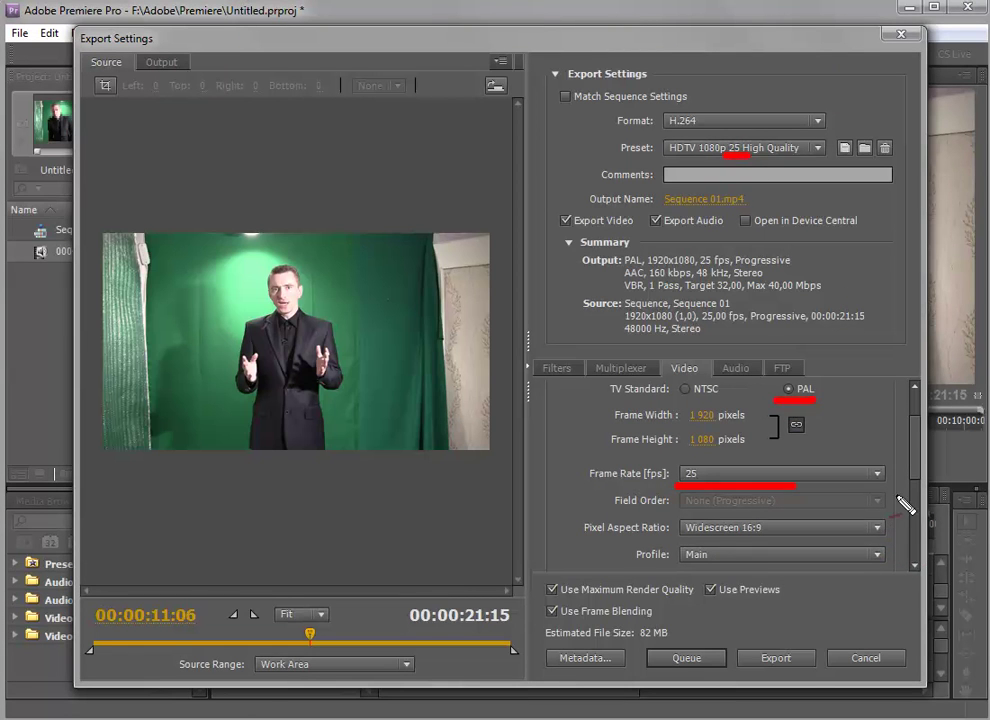
click(876, 474)
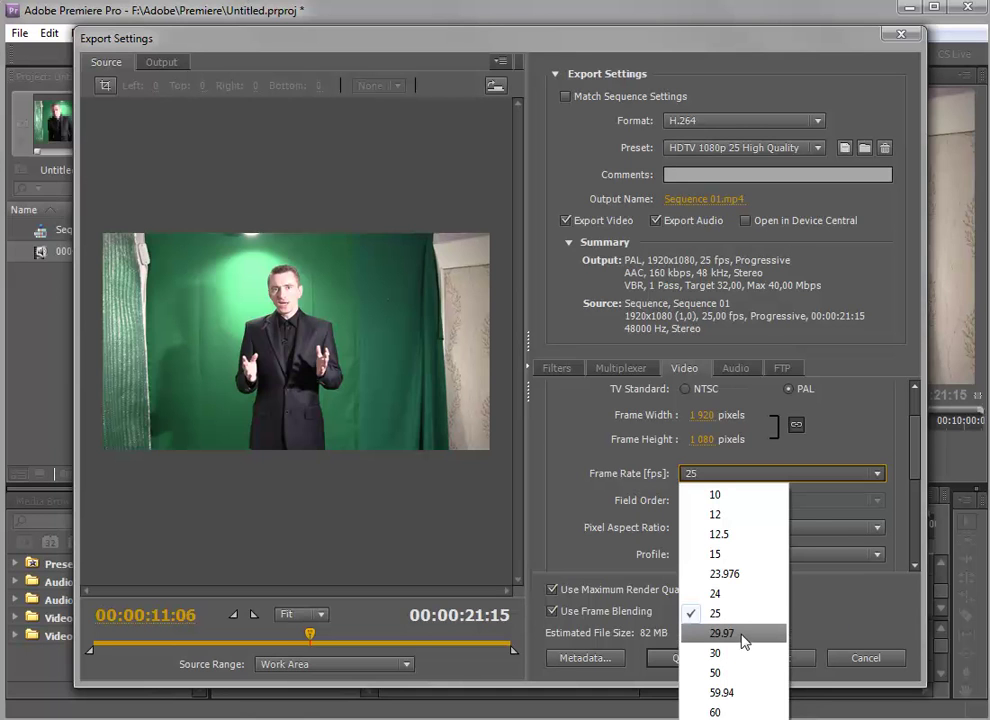
click(829, 599)
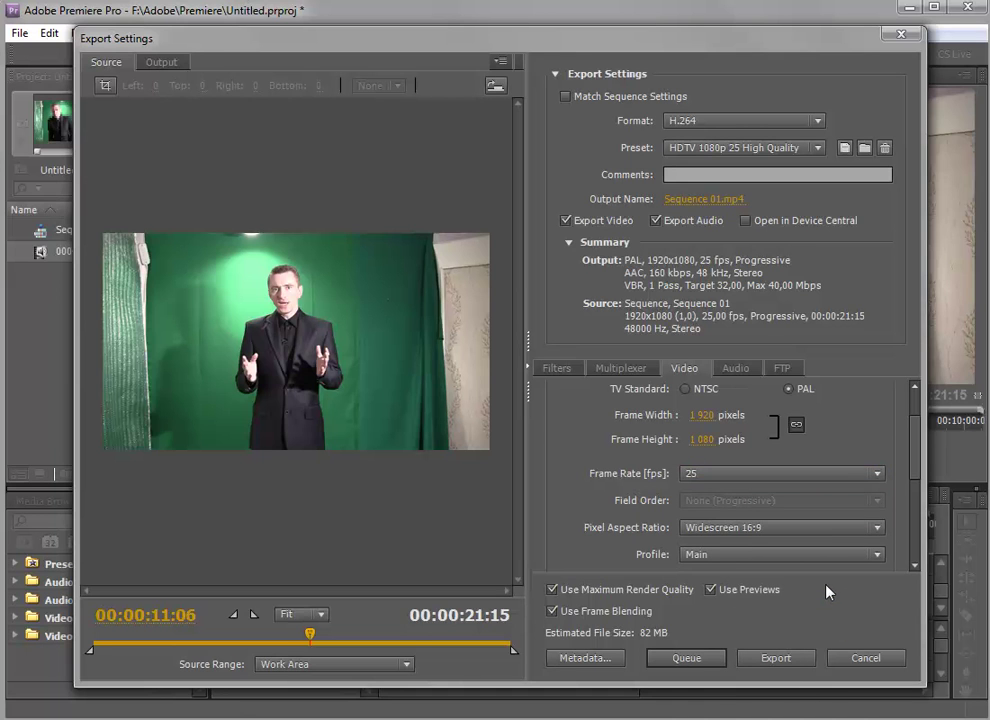
drag(718, 155, 782, 156)
drag(672, 399, 715, 396)
drag(590, 513, 796, 515)
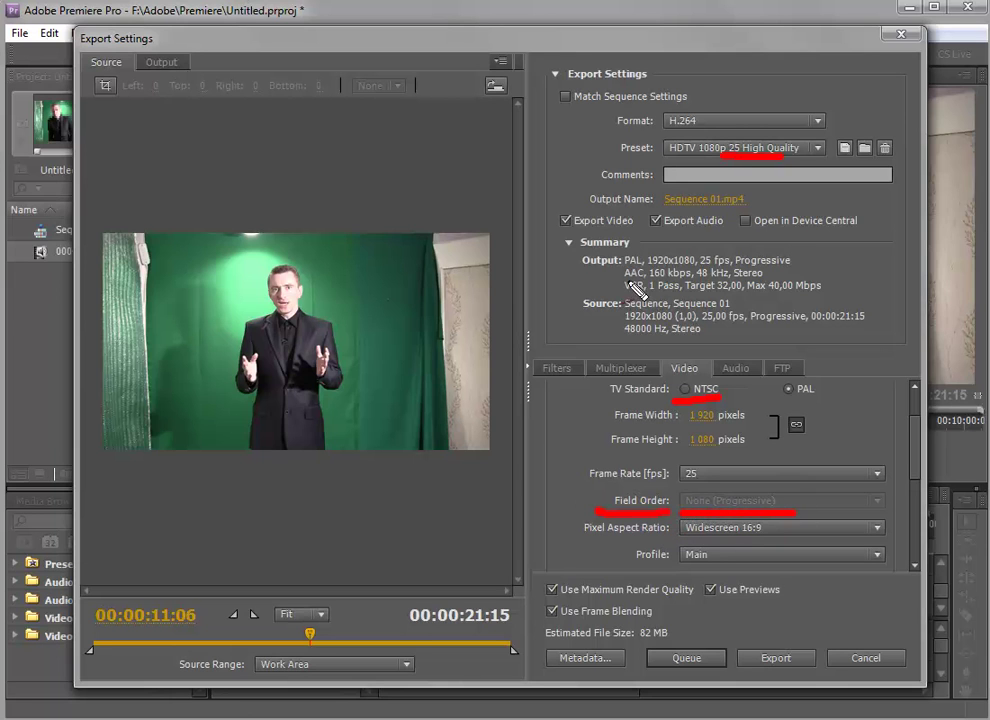
drag(750, 326, 810, 328)
drag(583, 271, 614, 271)
drag(735, 270, 812, 268)
drag(843, 370, 858, 365)
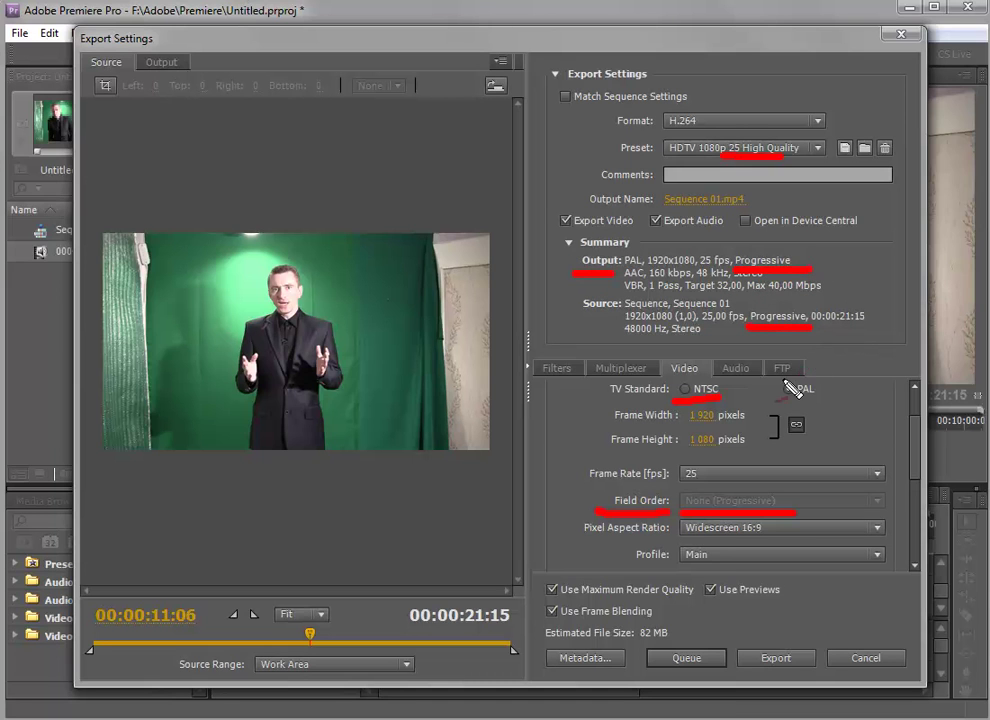
drag(788, 504, 803, 480)
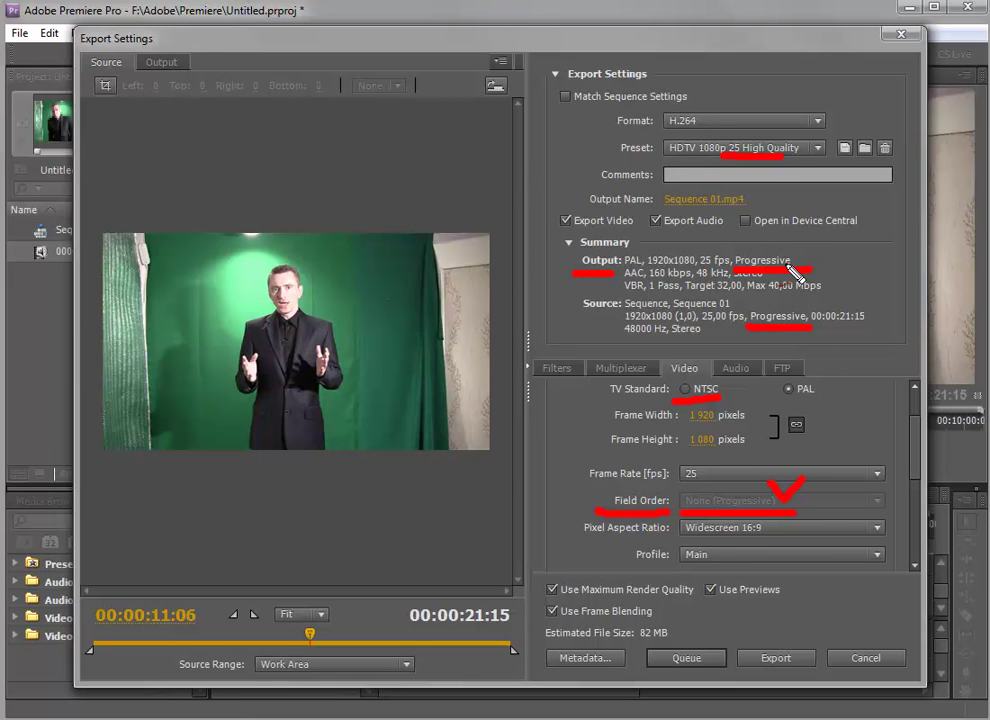
drag(795, 586, 806, 572)
drag(706, 490, 765, 455)
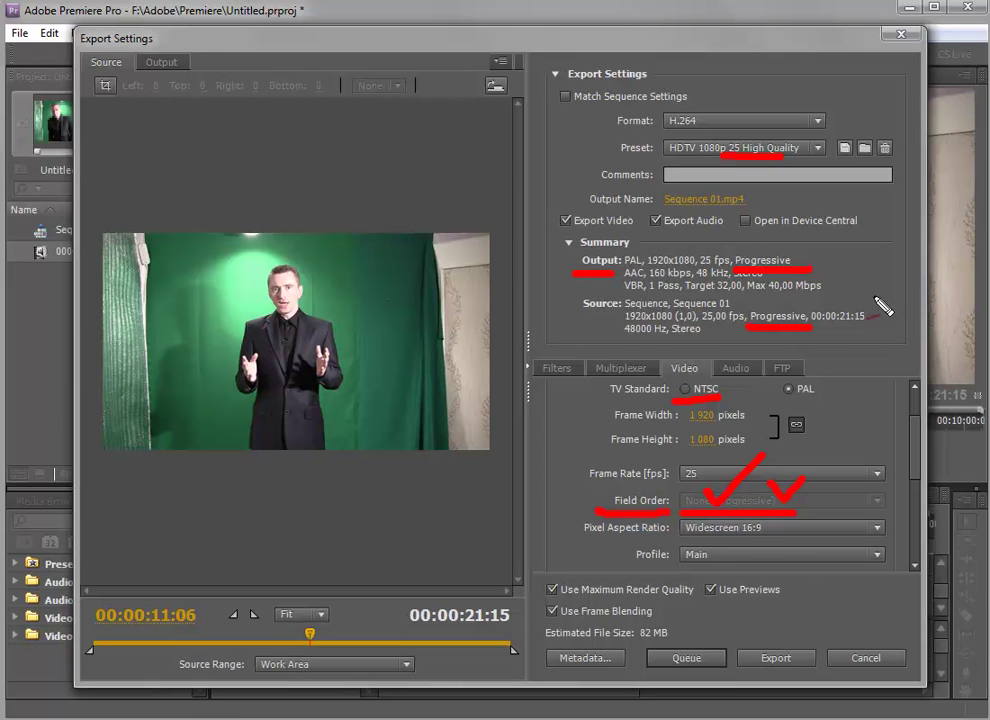
key(e)
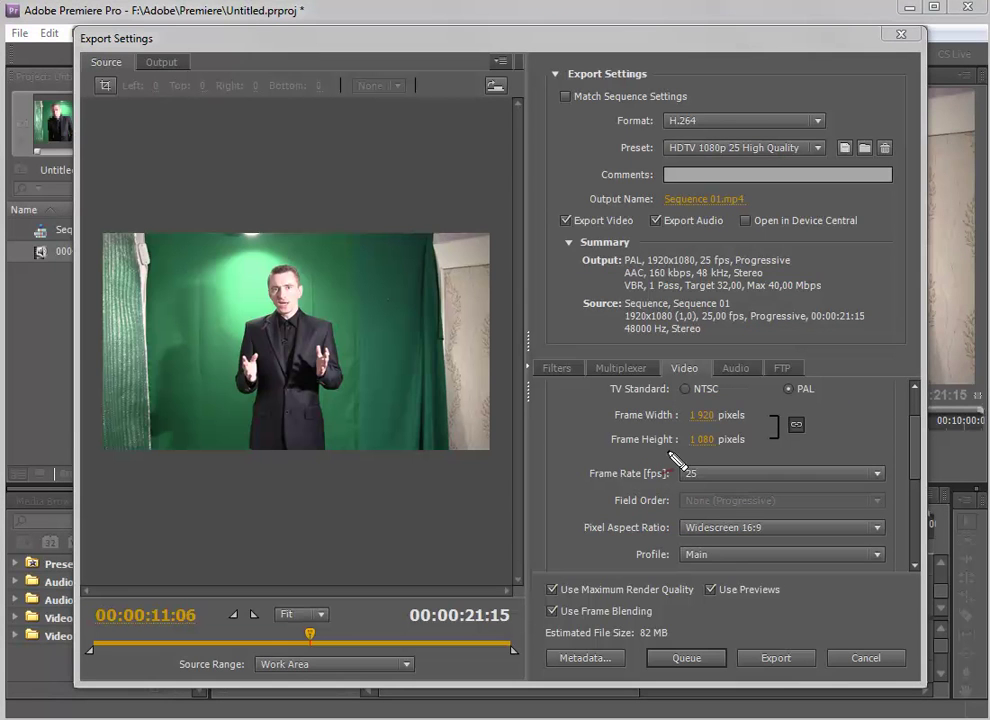
drag(640, 440, 837, 424)
drag(590, 482, 830, 463)
drag(643, 512, 860, 507)
drag(668, 551, 880, 537)
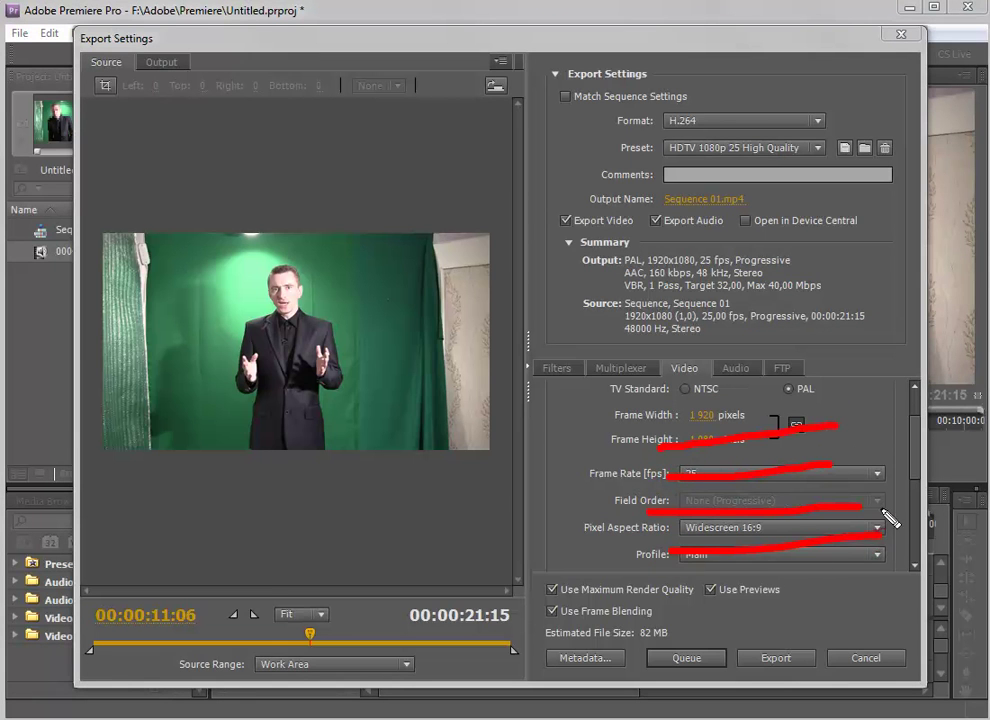
drag(733, 124, 835, 78)
drag(836, 172, 858, 164)
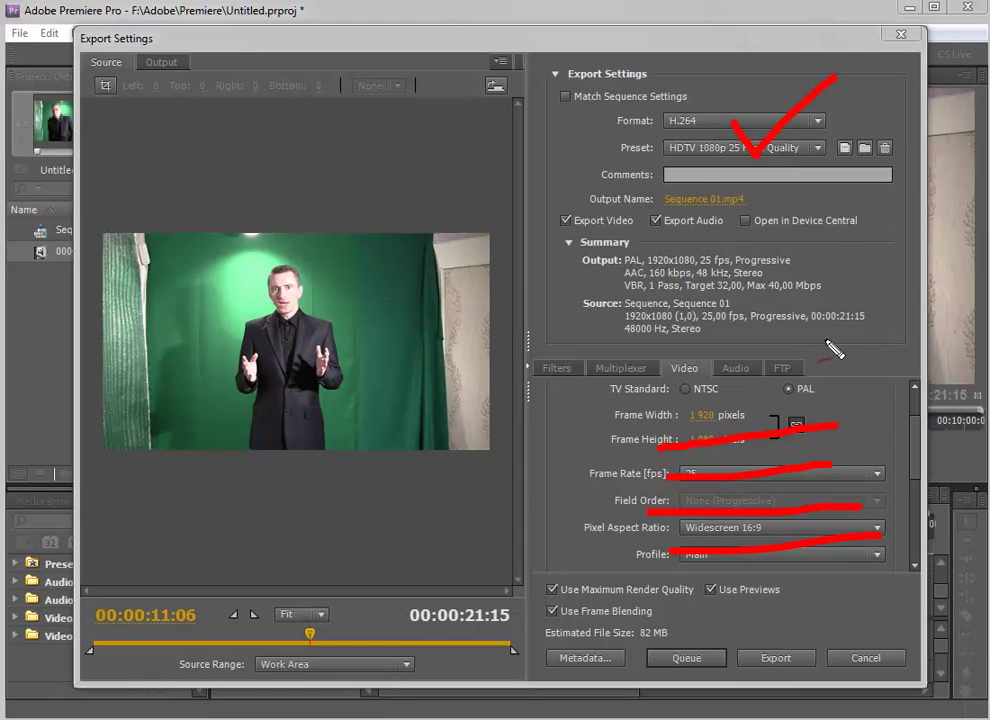
key(Escape)
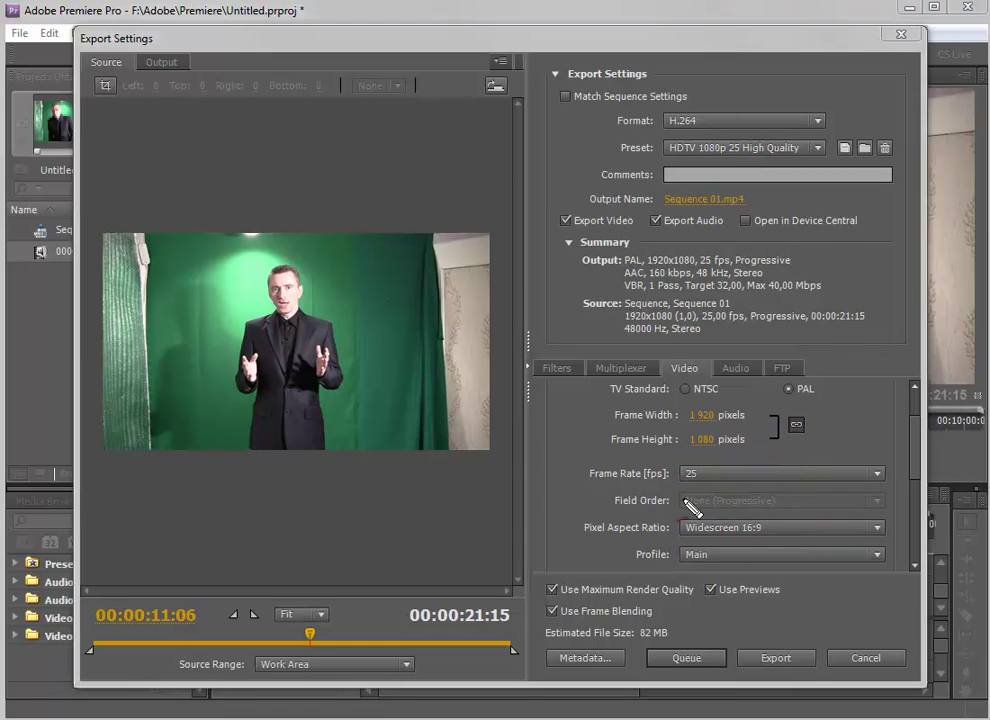
Step: Enable Render at Maximum Depth in the H.264 video settings, switching the preset to Custom
mouse_move(697, 465)
mouse_down()
mouse_move(740, 548)
mouse_move(787, 447)
mouse_up()
key(Escape)
drag(912, 440, 918, 495)
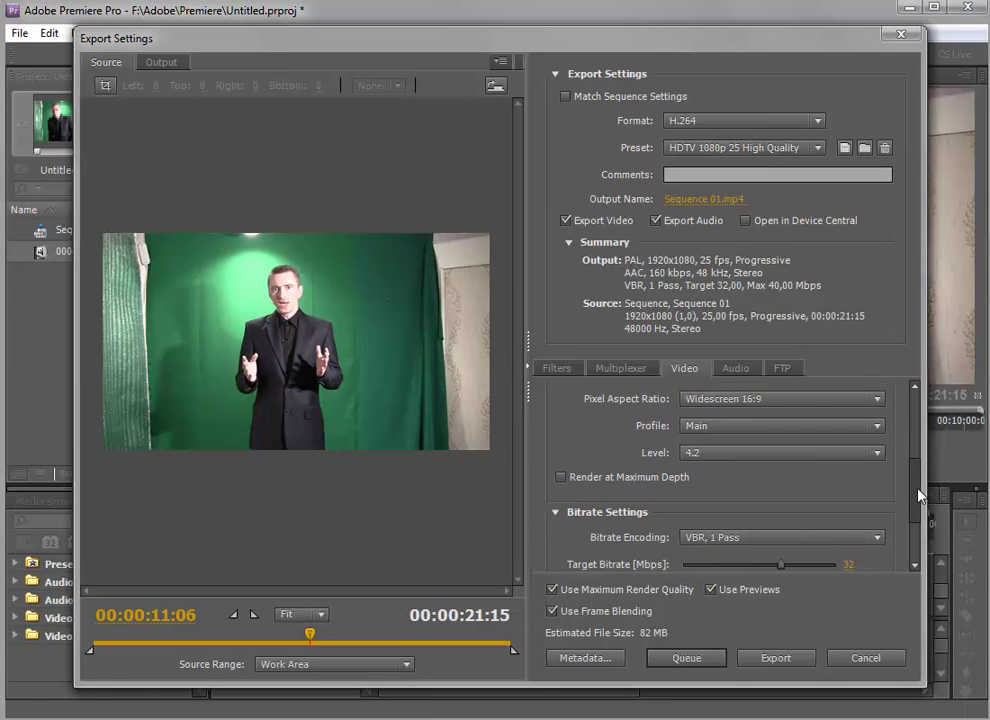
scroll(918, 550, down, 1)
drag(555, 488, 570, 472)
key(Escape)
click(561, 466)
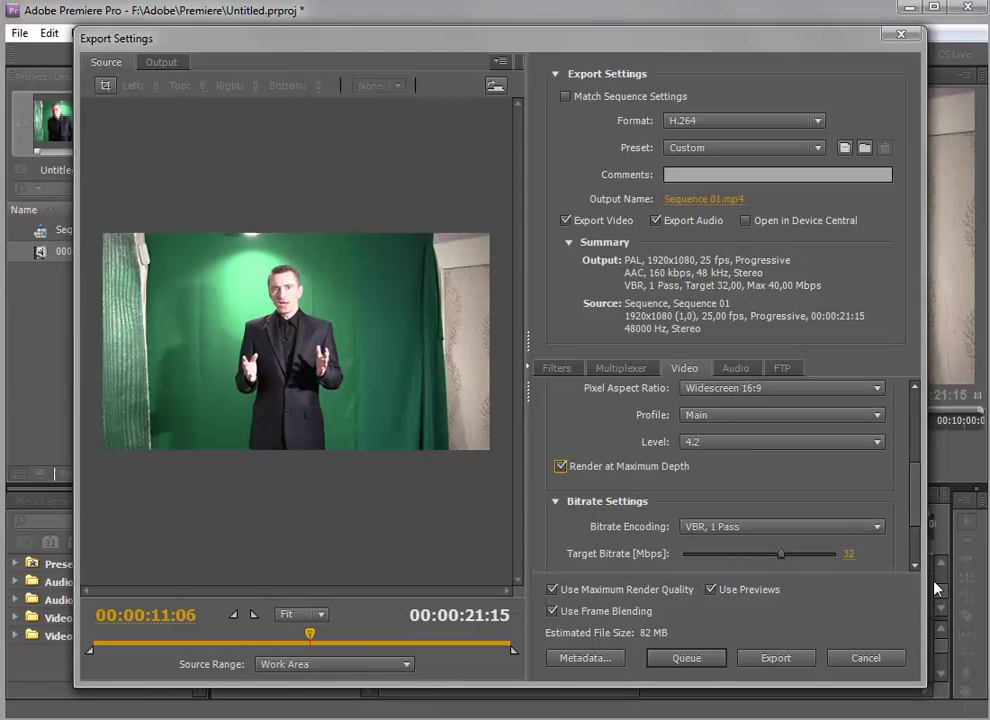
Step: Point out the 32 Mbps target bitrate and bring up the Bitrate Encoding choices
drag(785, 508, 800, 540)
key(Escape)
click(877, 530)
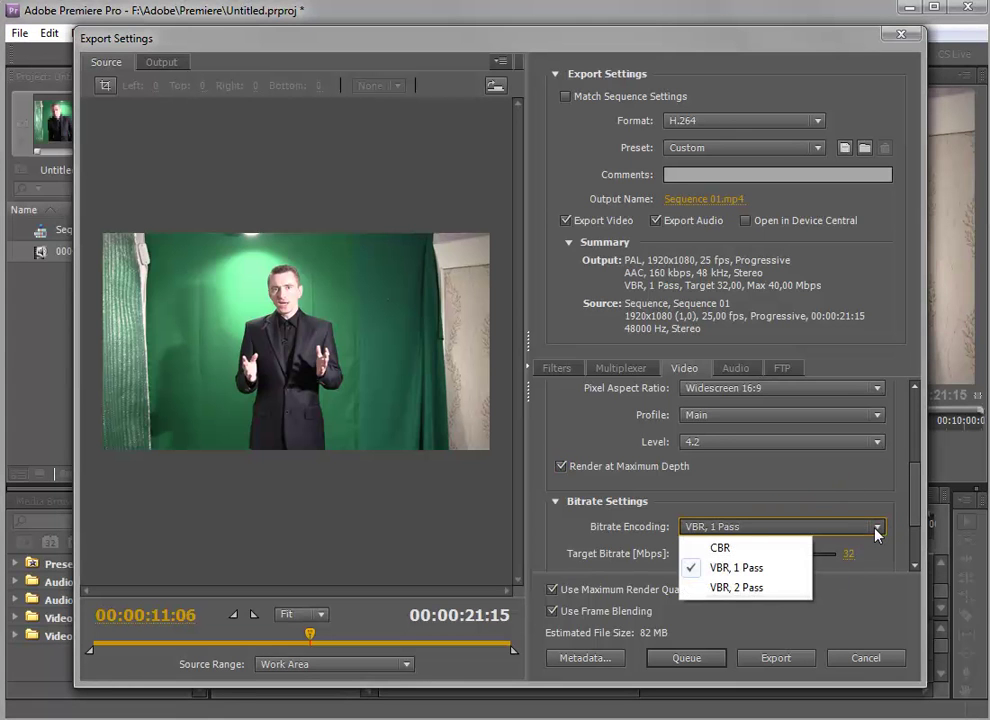
Step: Switch bitrate encoding from VBR to CBR and highlight the 32 Mbps bitrate value
click(754, 552)
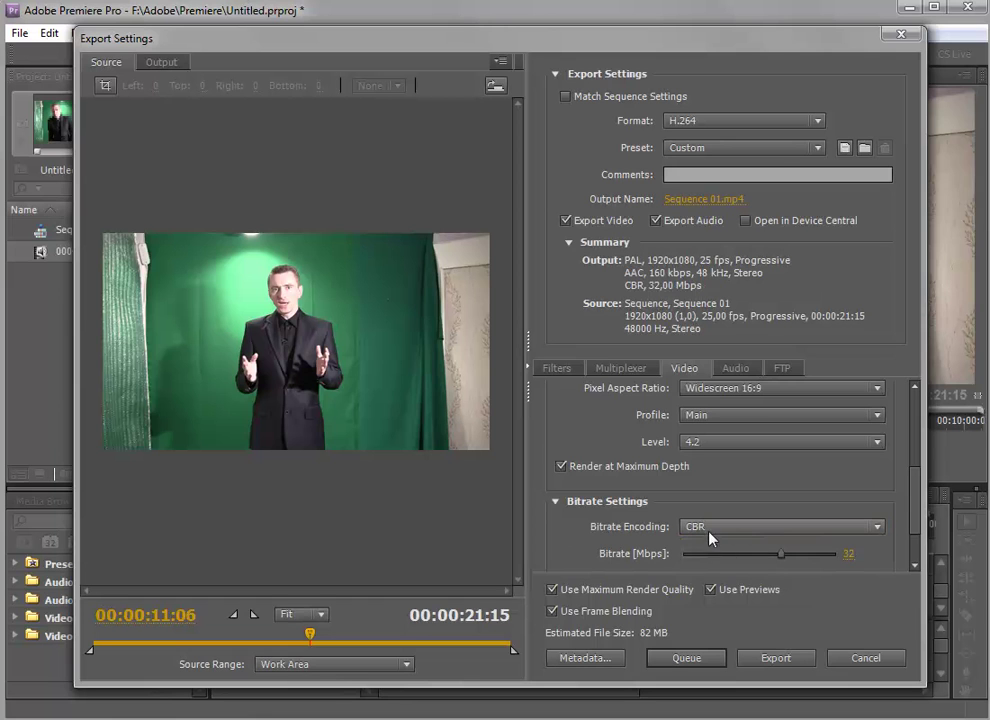
scroll(914, 520, down, 3)
drag(916, 500, 921, 515)
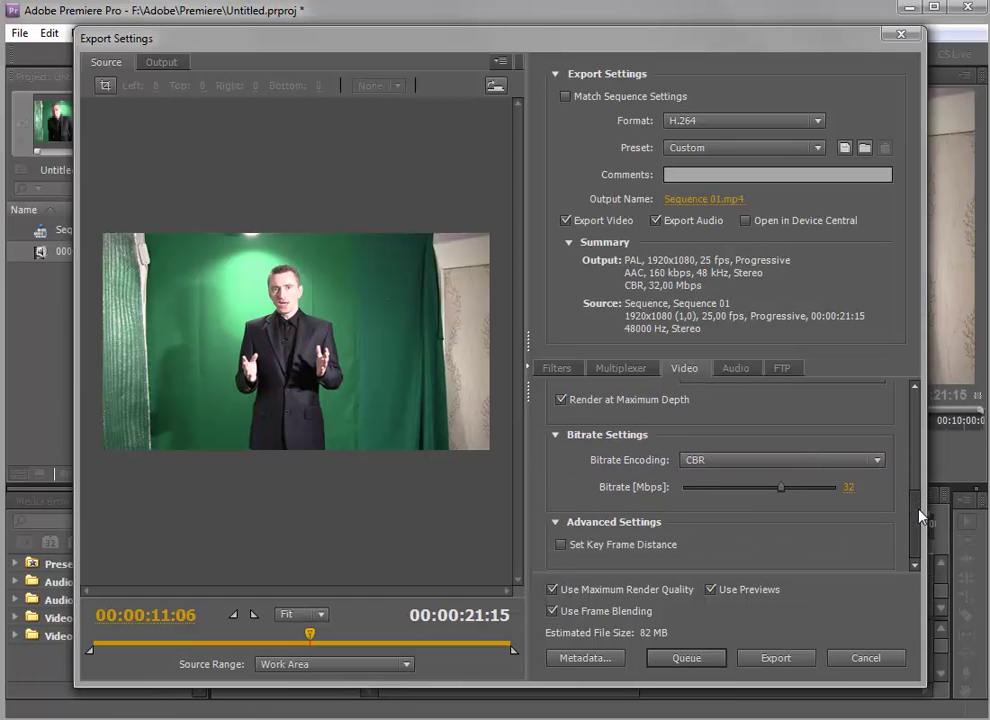
drag(629, 501, 677, 499)
drag(832, 507, 873, 507)
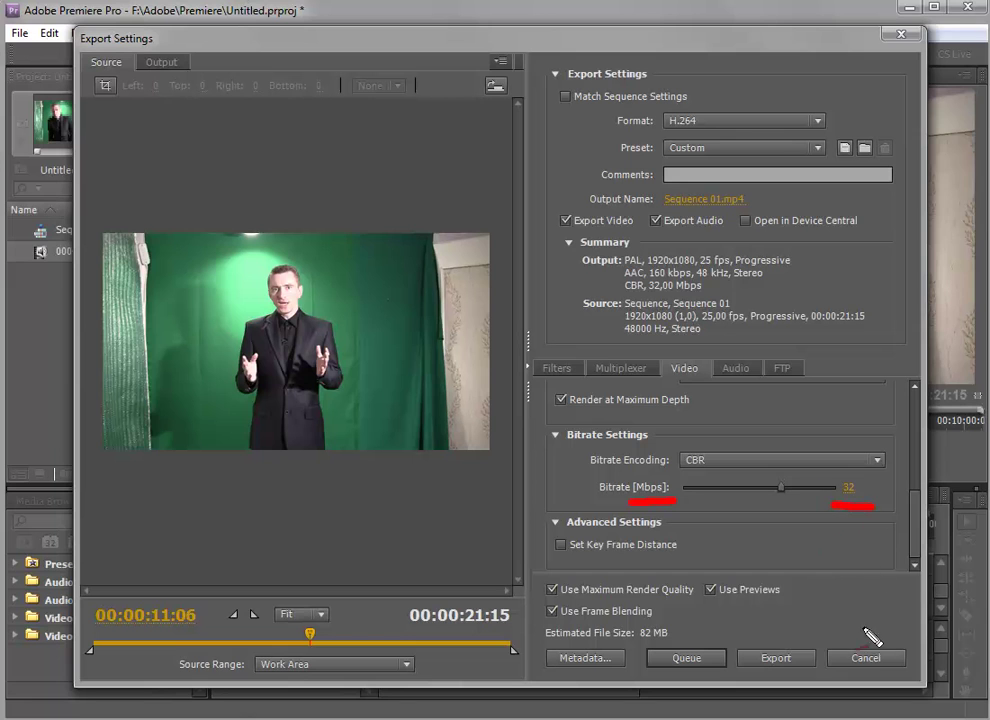
drag(821, 529, 836, 524)
drag(828, 462, 884, 466)
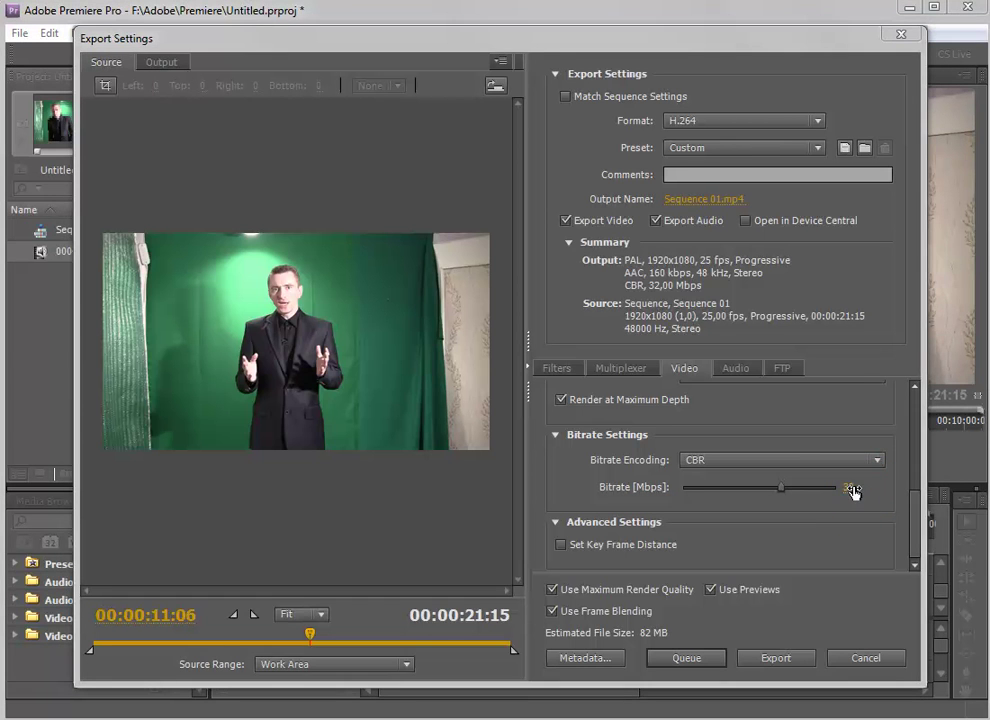
Step: Lower the CBR bitrate to 24 Mbps (estimated 62 MB) and open the output Save As dialog
click(851, 488)
text(24)
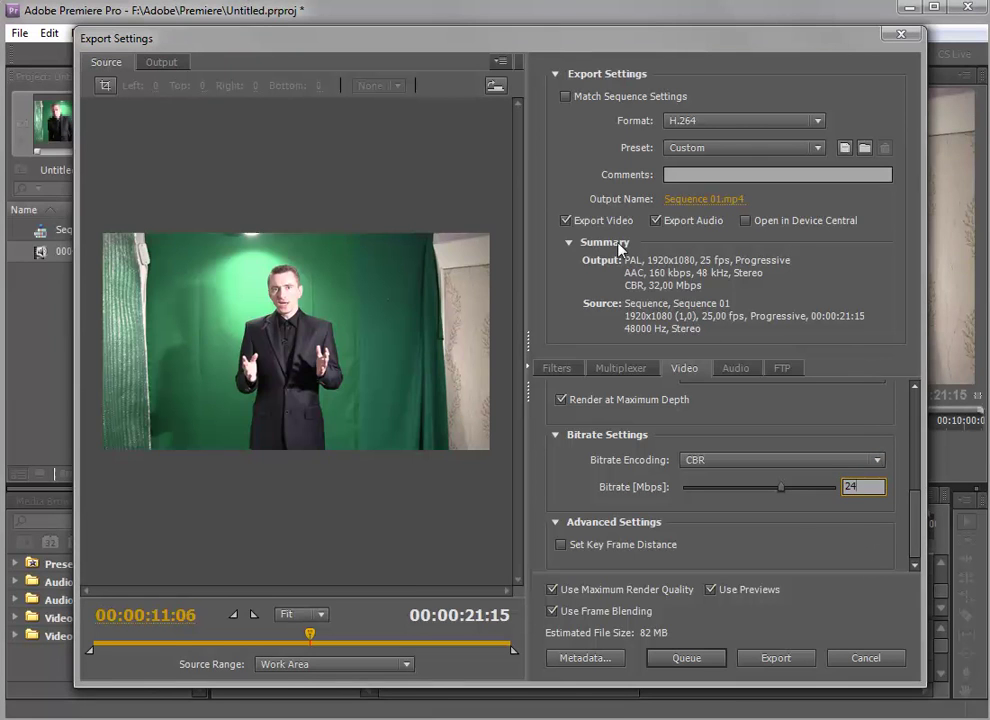
click(857, 533)
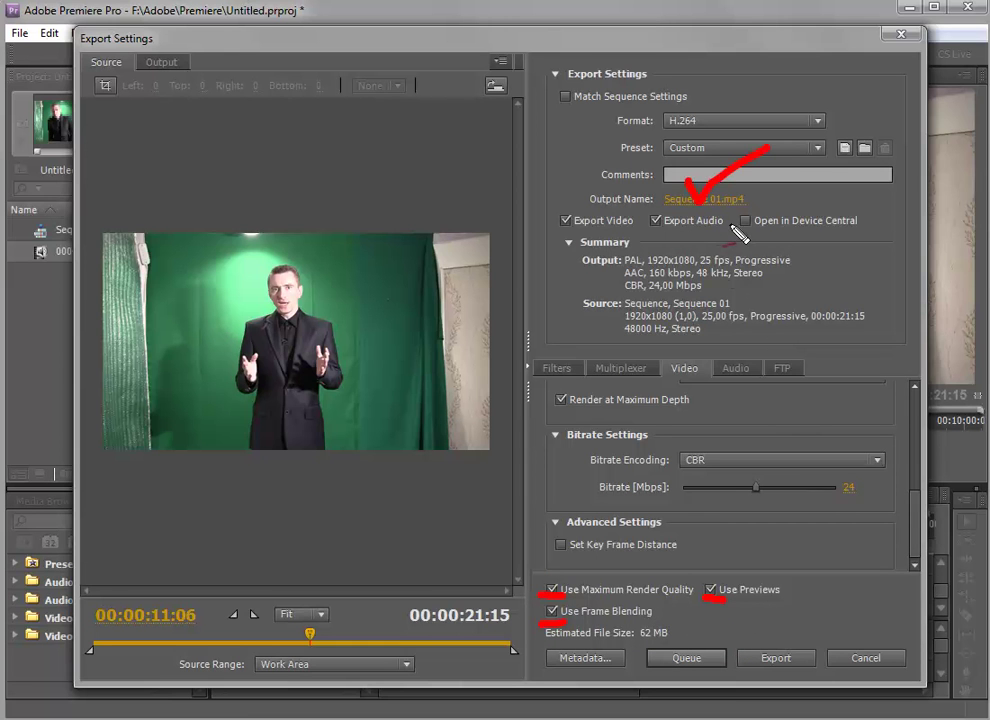
click(704, 199)
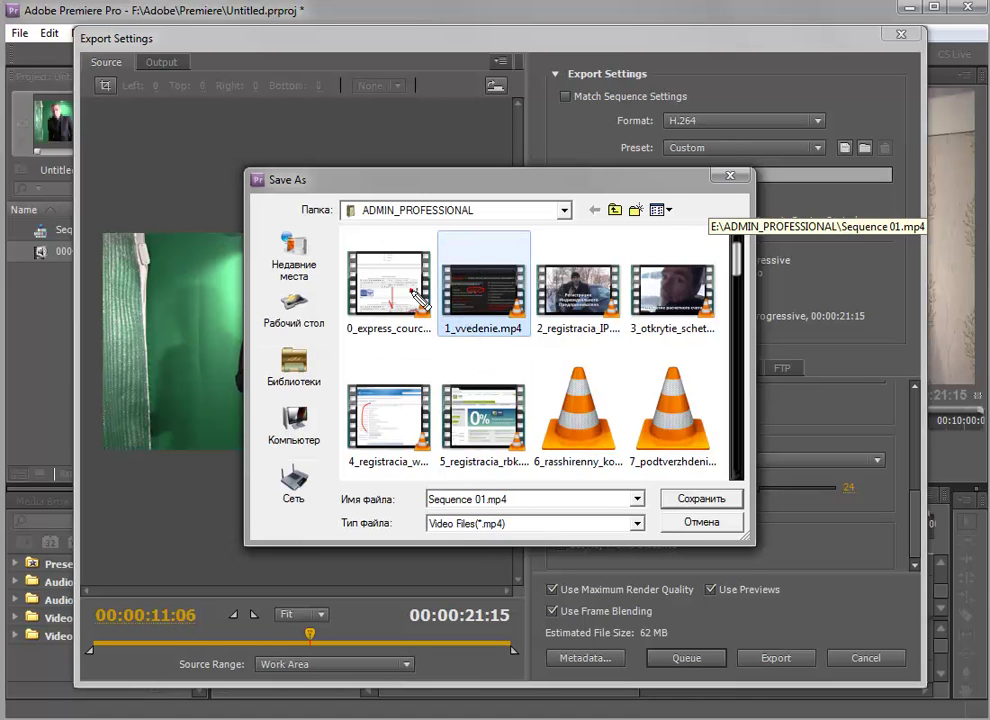
Step: Rename the output file from Sequence 01 to test.mp4 in the ADMIN_PROFESSIONAL folder and save
drag(410, 275, 690, 213)
key(Escape)
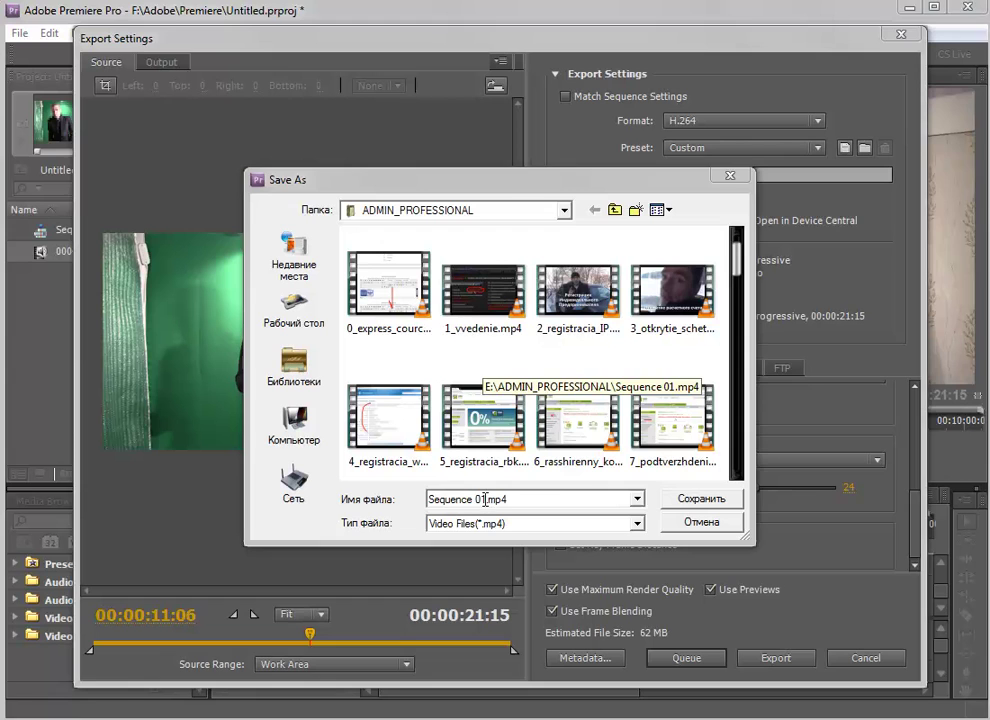
drag(483, 499, 436, 500)
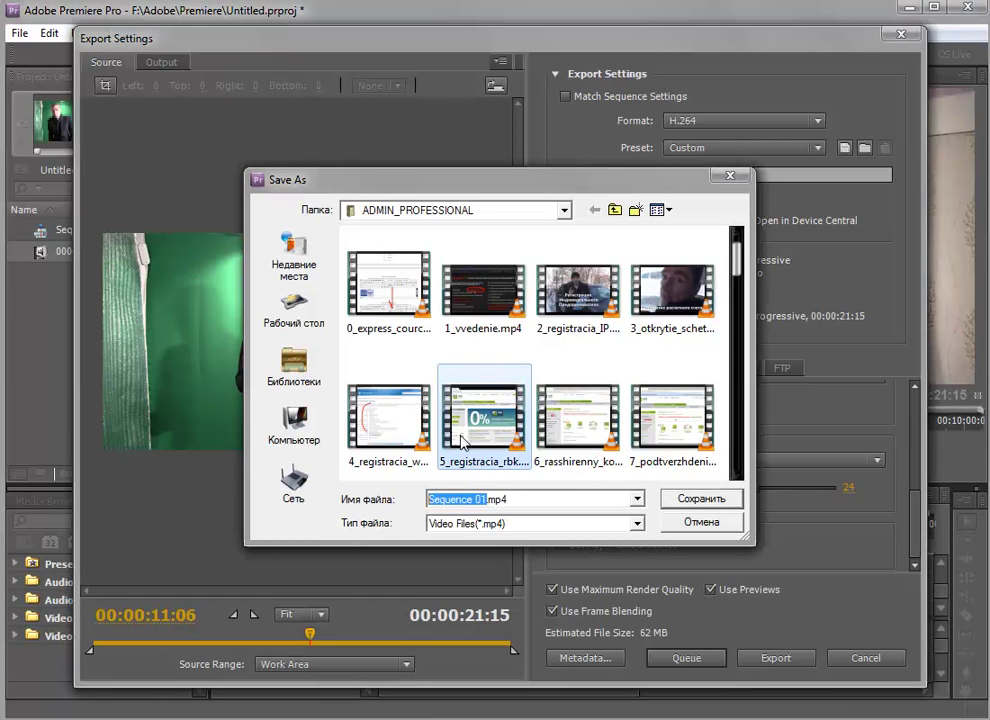
text(test)
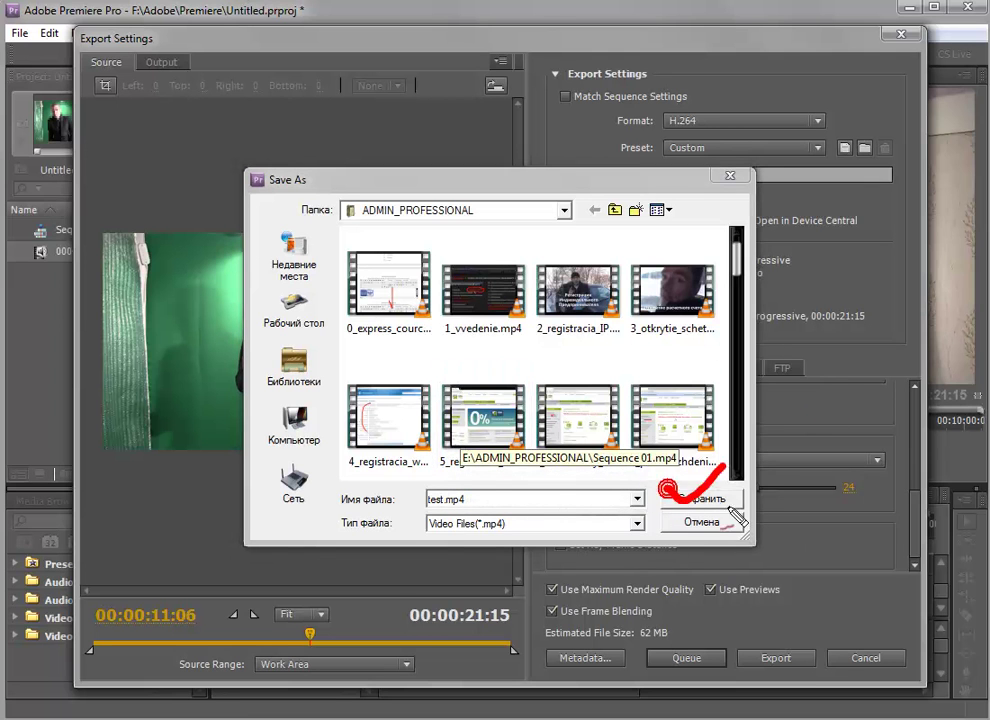
click(697, 499)
drag(660, 212, 724, 211)
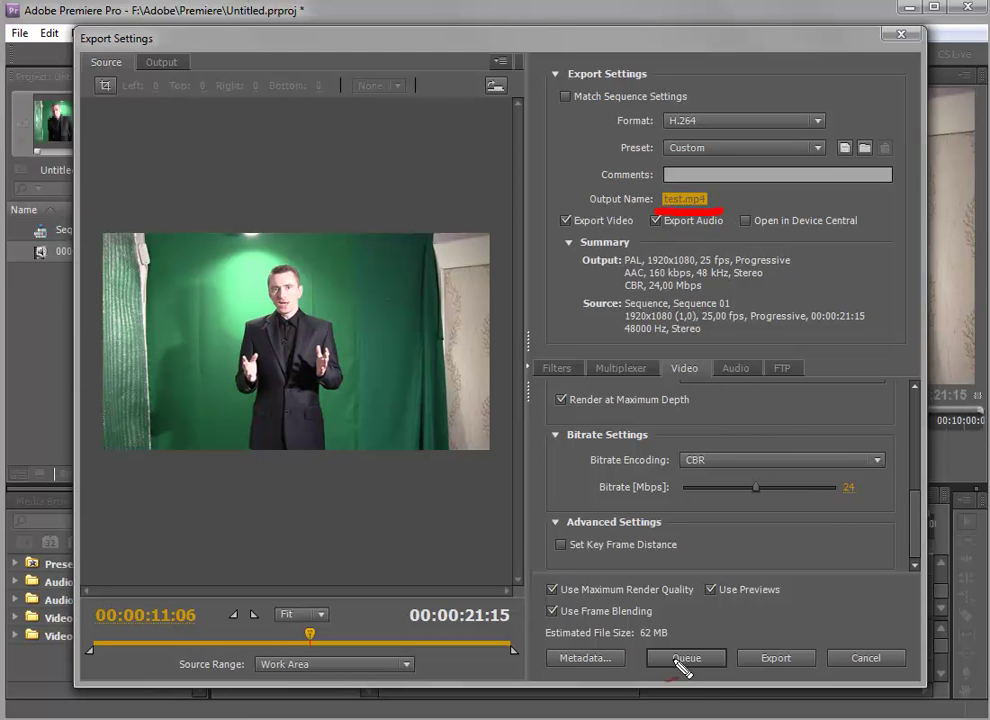
Step: Queue the test.mp4 export to Adobe Media Encoder, closing Export Settings
drag(654, 654, 723, 638)
key(Escape)
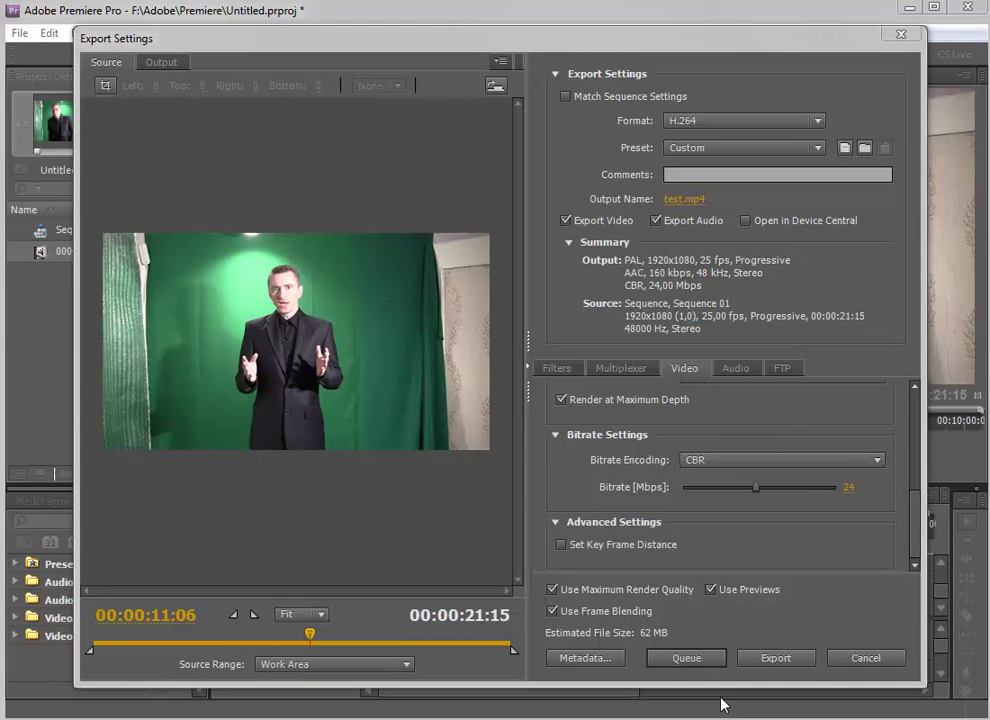
click(698, 656)
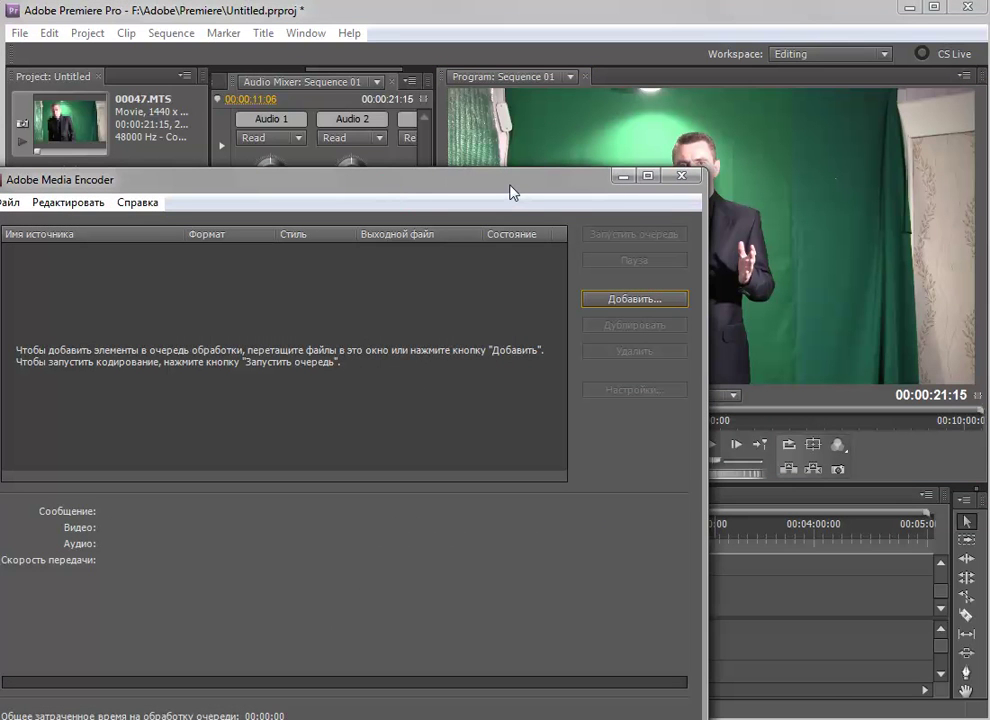
Step: Reposition Media Encoder, check the waiting H.264 Custom test.mp4 job, then close the encoder
drag(495, 188, 656, 118)
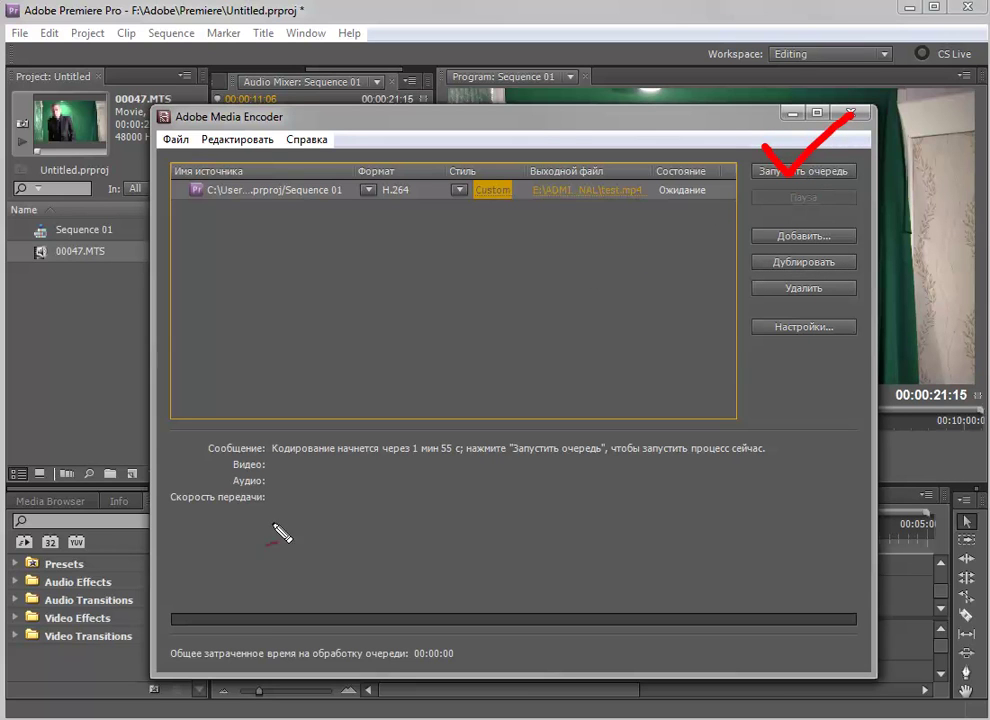
drag(175, 627, 855, 618)
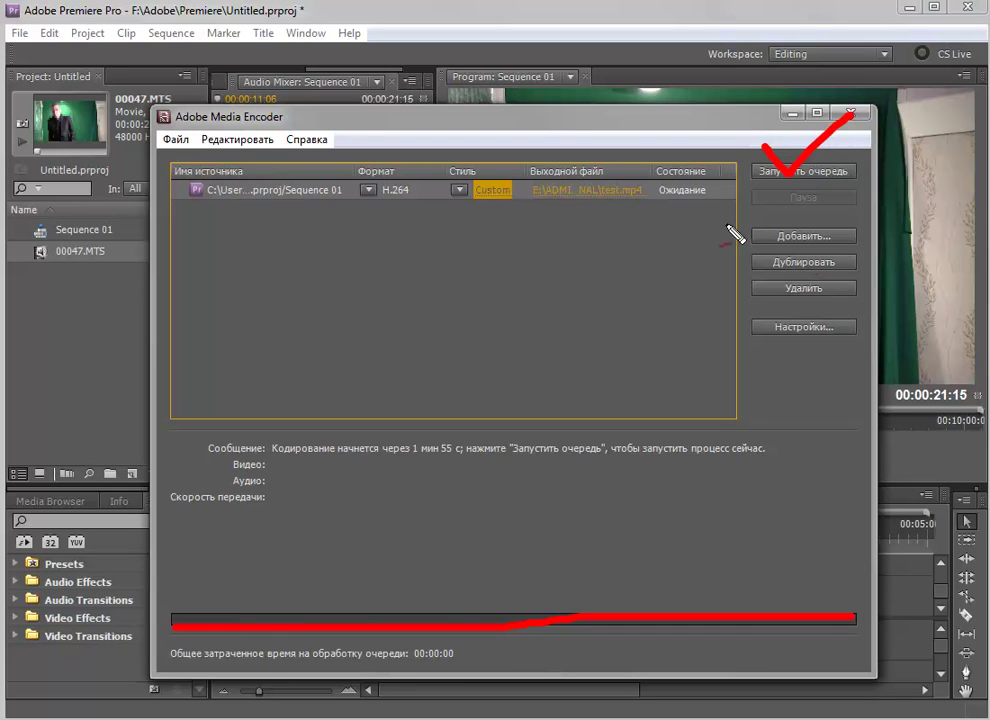
key(Escape)
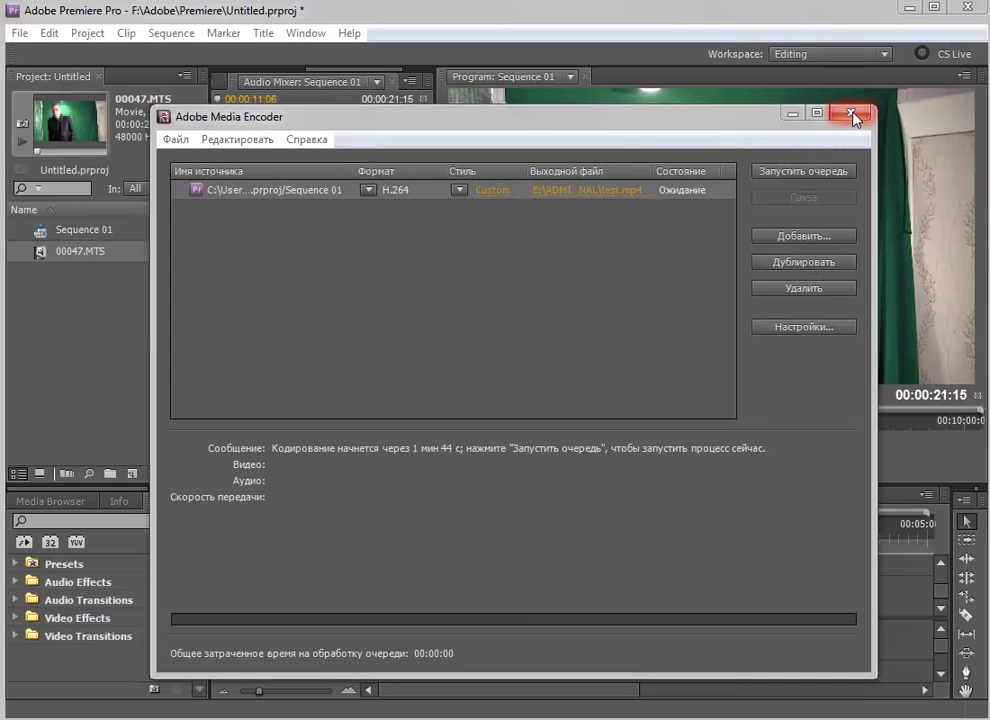
click(853, 118)
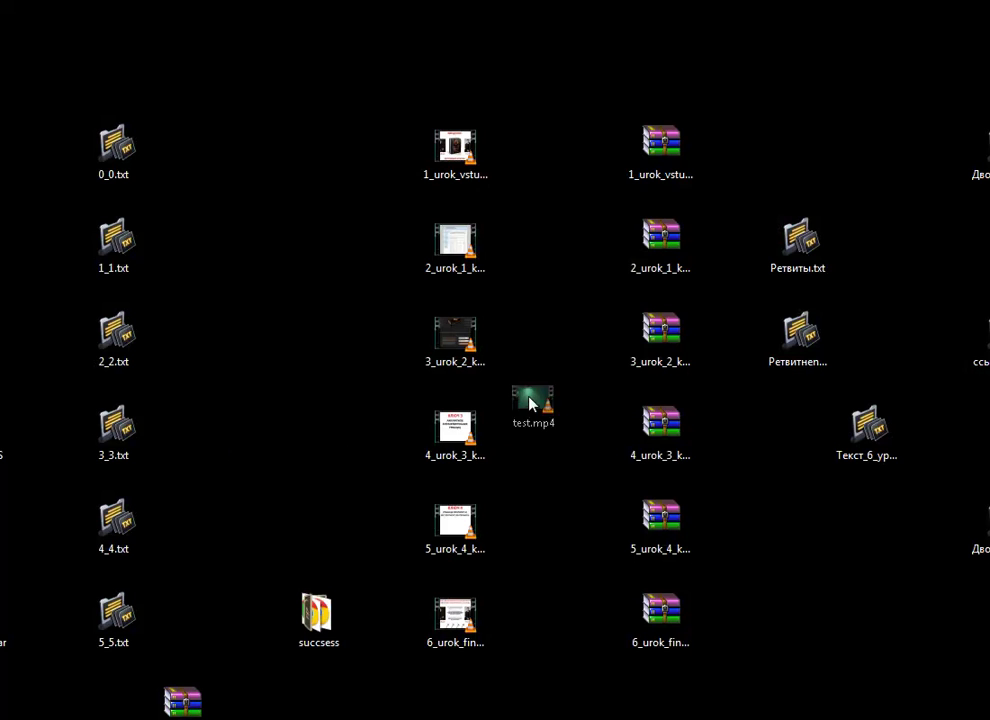
Step: Drag the exported test.mp4 desktop icon into the left-hand icon column
mouse_move(530, 395)
mouse_down()
mouse_move(268, 333)
mouse_move(276, 322)
mouse_up()
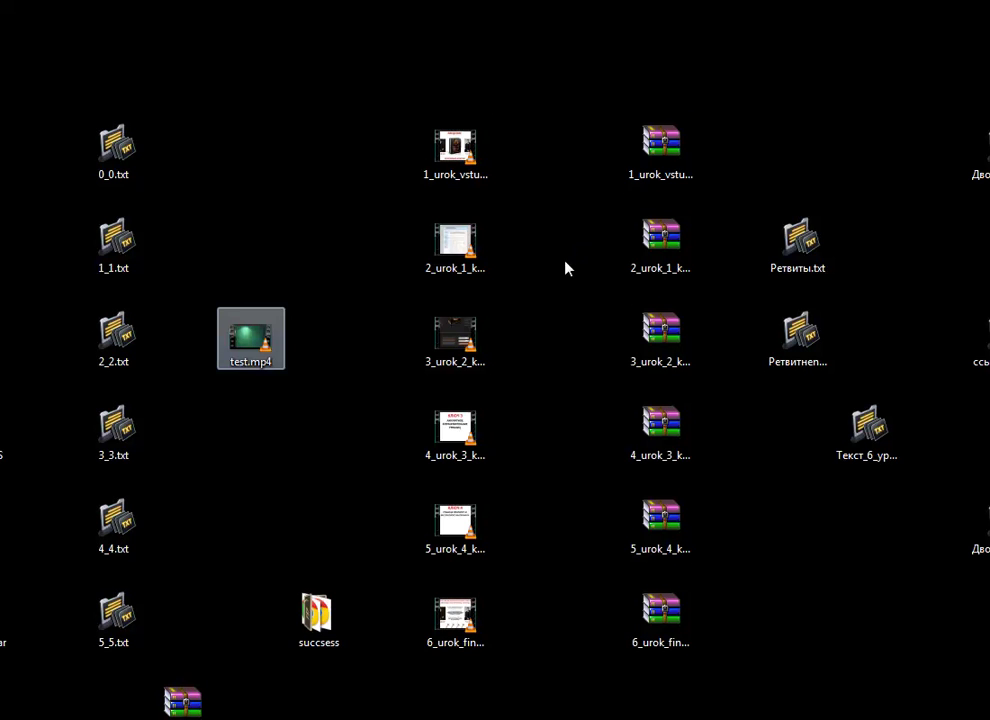
Step: Place test.mp4 beside 1_1.txt and open it in VLC media player
drag(240, 342, 264, 280)
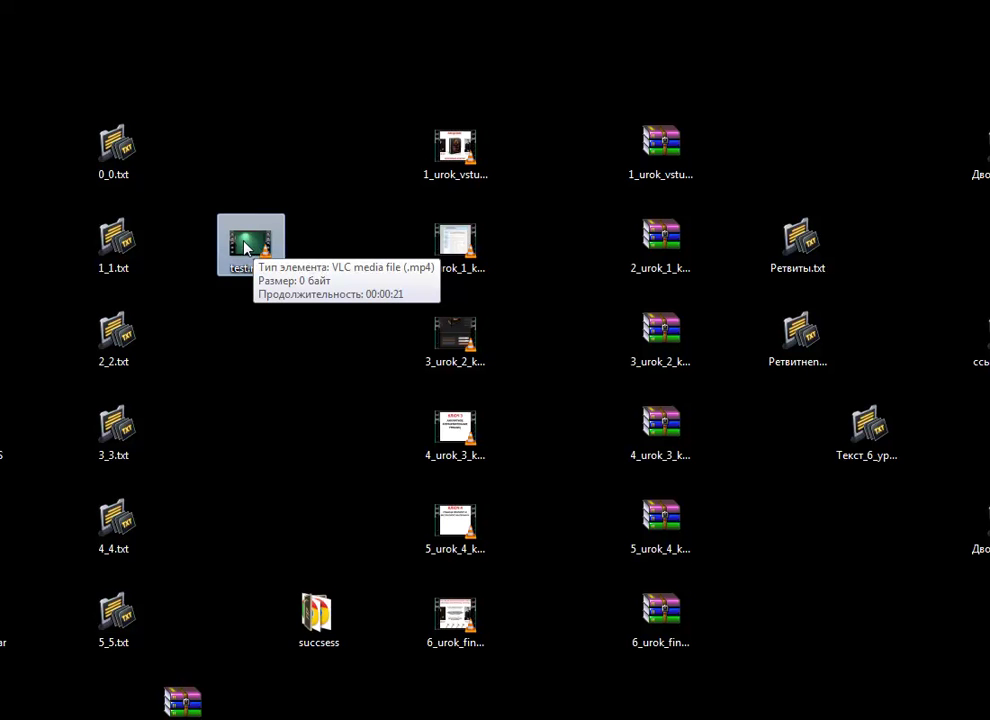
double_click(245, 247)
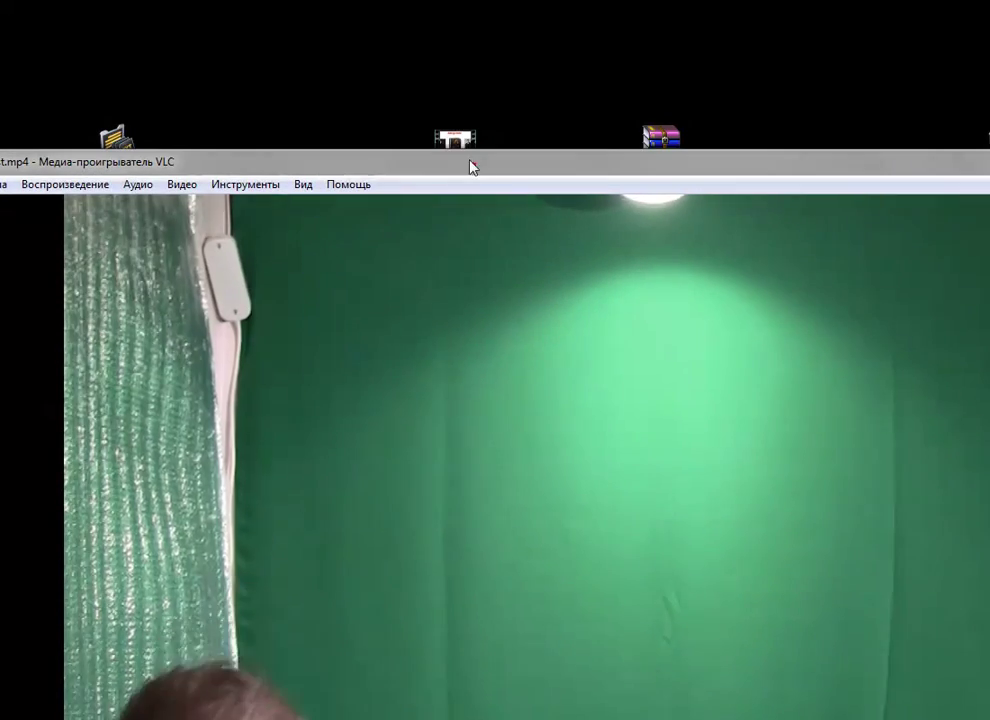
Step: Enlarge the VLC window to watch the test.mp4 green-screen playback, then quit VLC
double_click(470, 165)
mouse_move(470, 5)
mouse_down()
mouse_move(433, 80)
mouse_move(304, 22)
mouse_up()
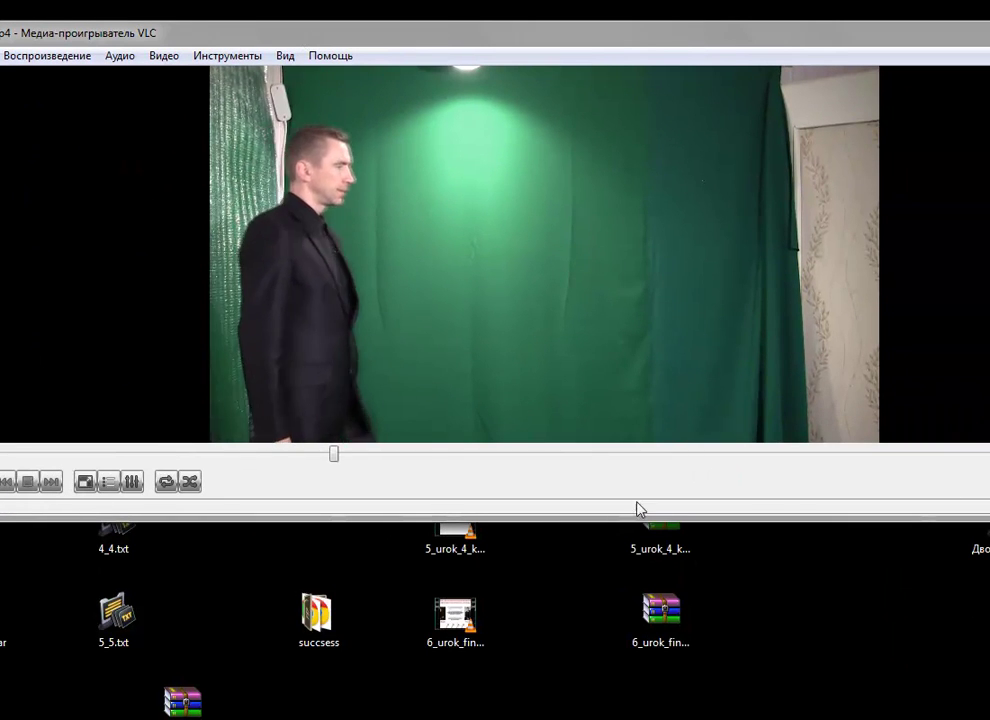
drag(610, 518, 601, 658)
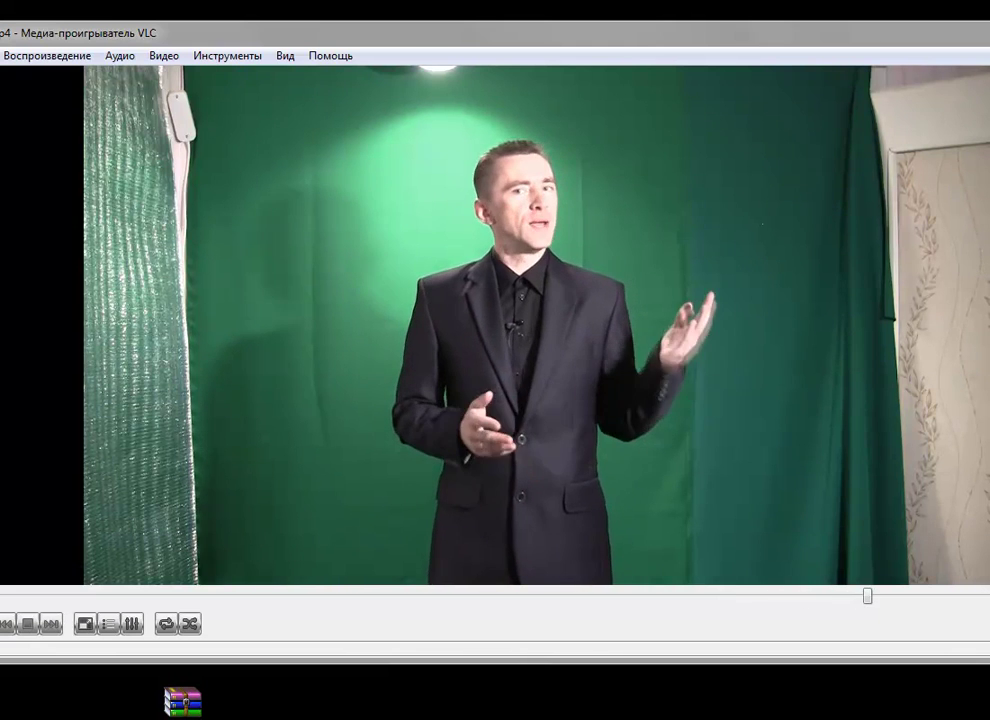
key(ctrl+q)
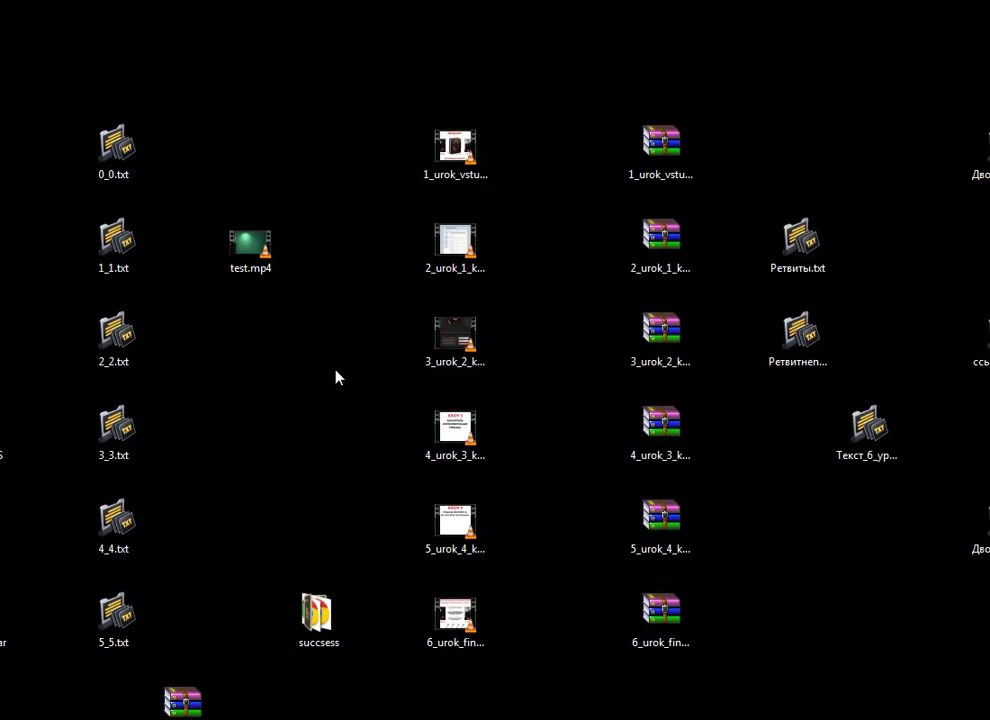
Step: Annotate the desktop and place the test.mp4 icon in the top row beside 0_0.txt
drag(214, 204, 333, 166)
drag(245, 283, 278, 284)
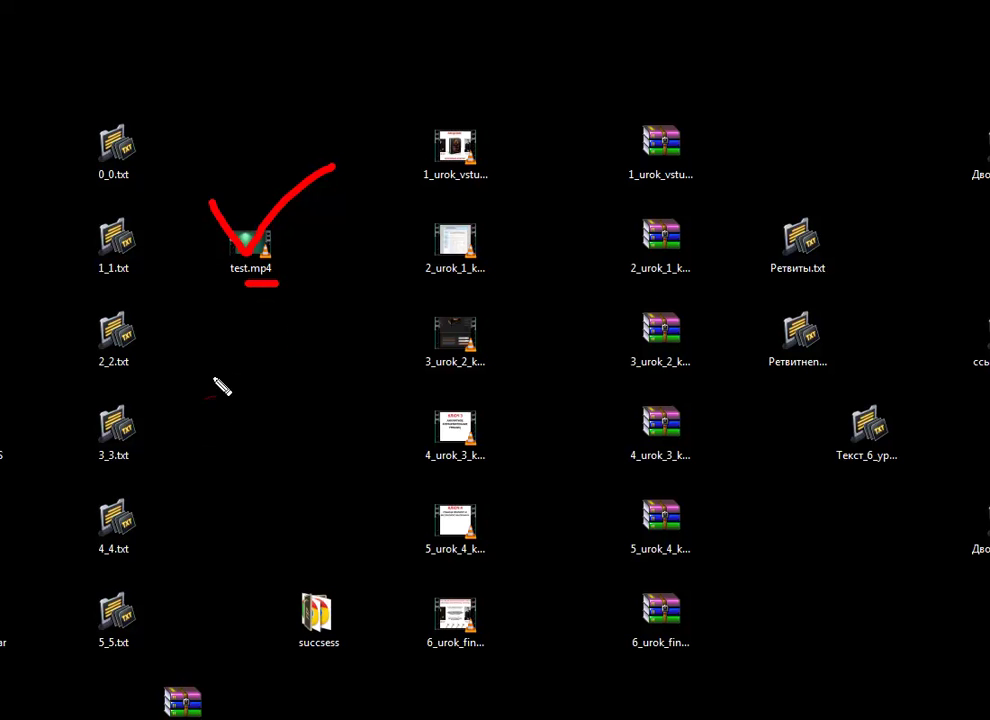
mouse_move(395, 258)
mouse_down()
mouse_move(404, 617)
mouse_move(488, 580)
mouse_up()
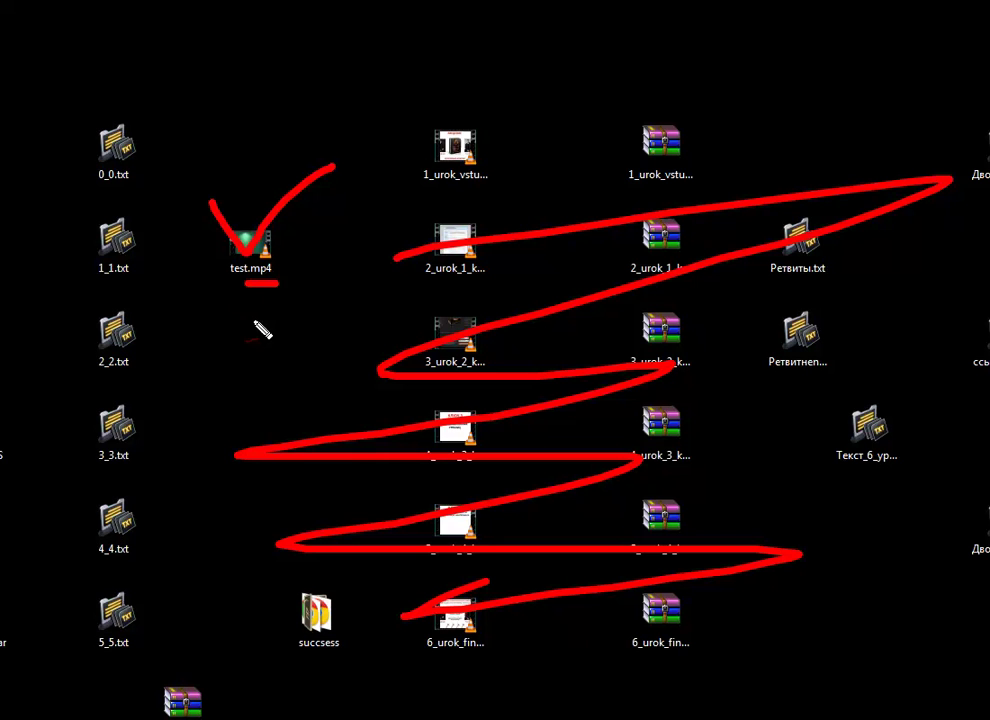
key(Escape)
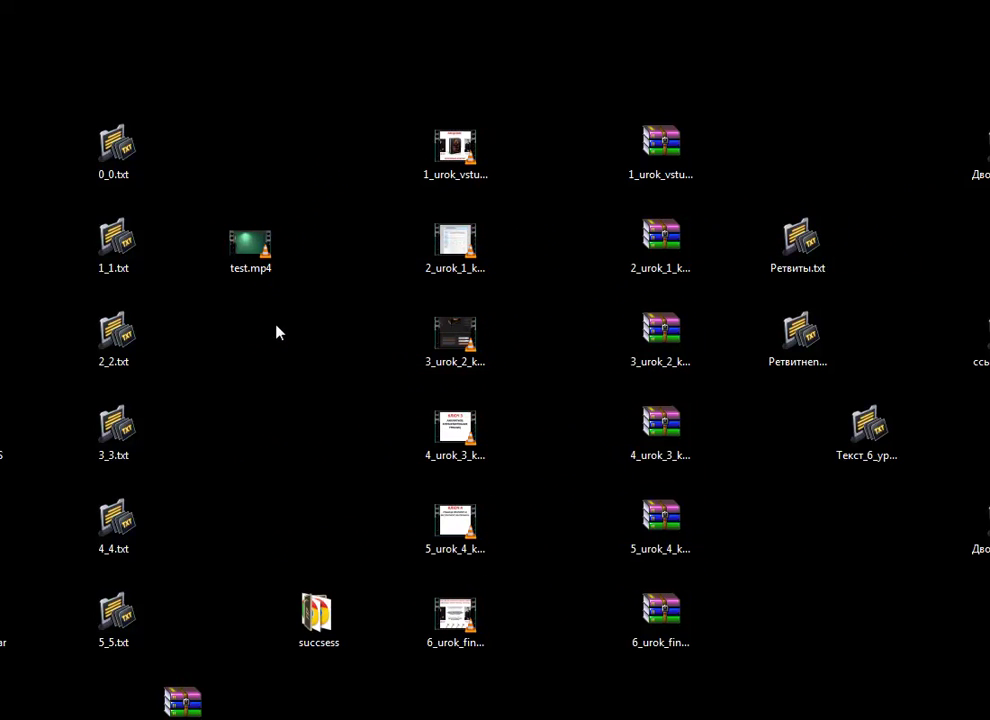
drag(250, 240, 256, 132)
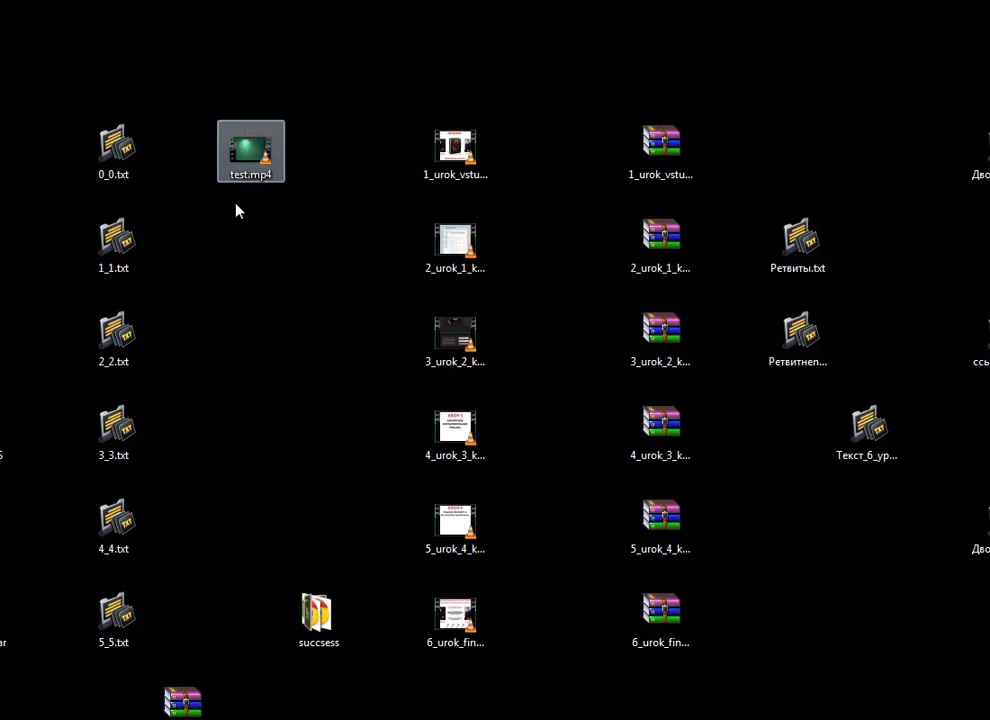
mouse_move(162, 240)
mouse_down()
mouse_move(208, 390)
mouse_move(260, 268)
mouse_move(382, 383)
mouse_up()
mouse_move(486, 268)
mouse_down()
mouse_move(418, 372)
mouse_move(525, 378)
mouse_up()
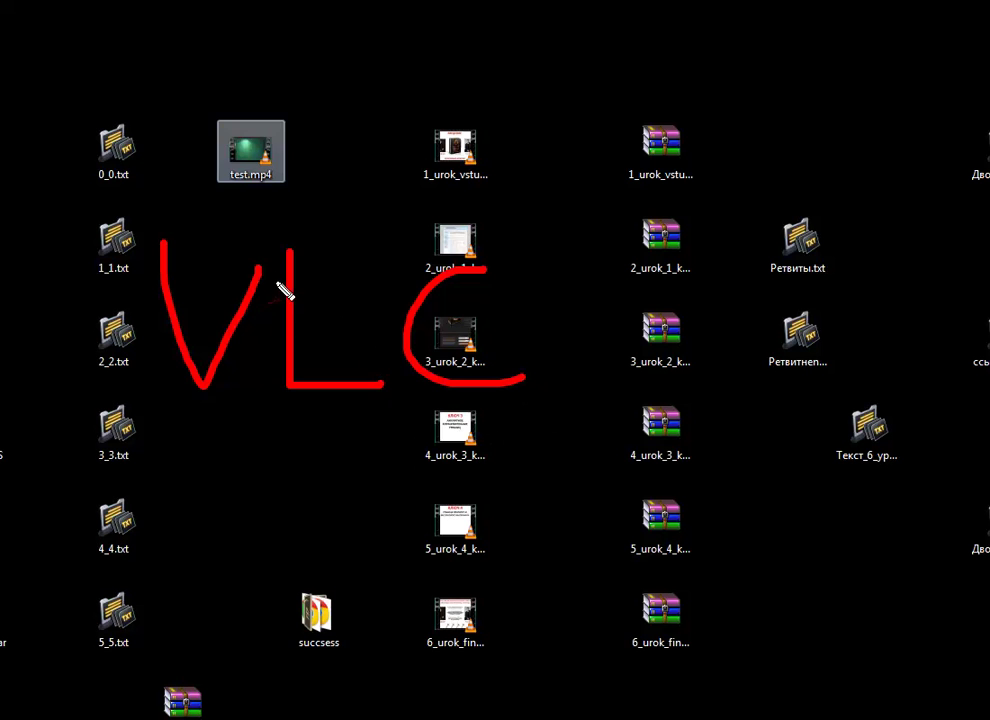
key(Escape)
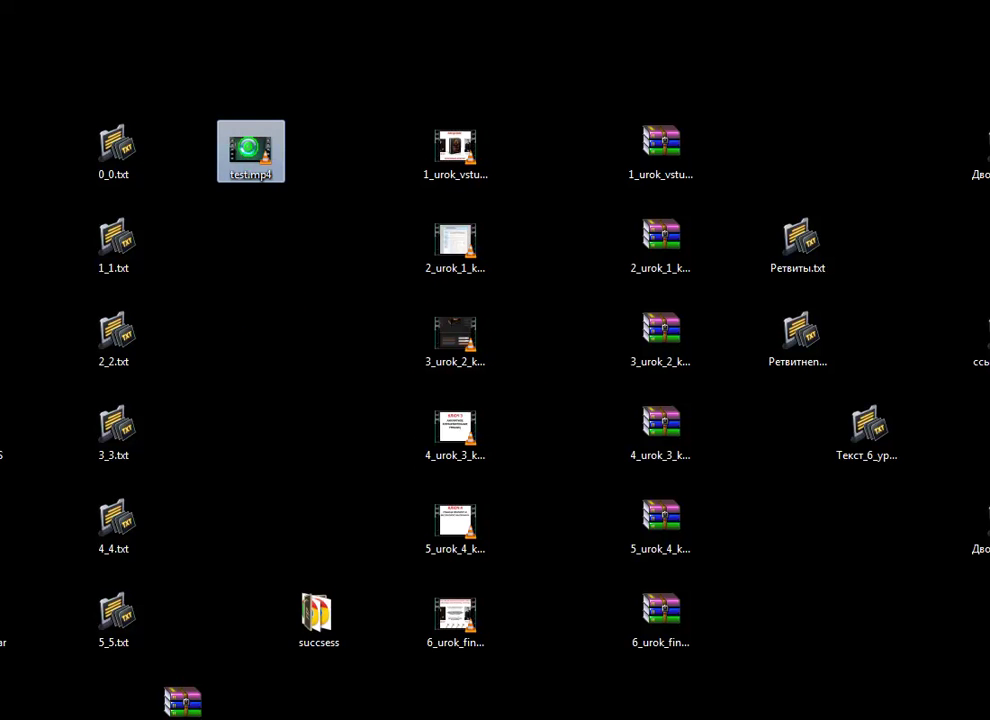
Step: Open test.mp4 from the desktop in Windows Media Player using Open with (Открыть с помощью)
right_click(249, 149)
mouse_move(394, 254)
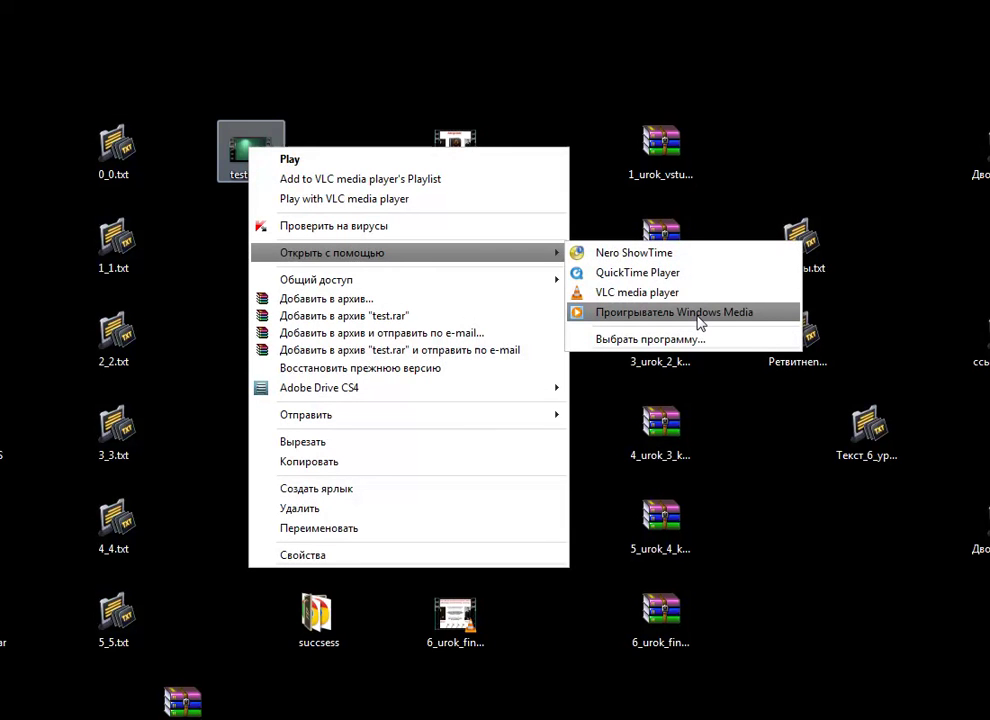
click(700, 322)
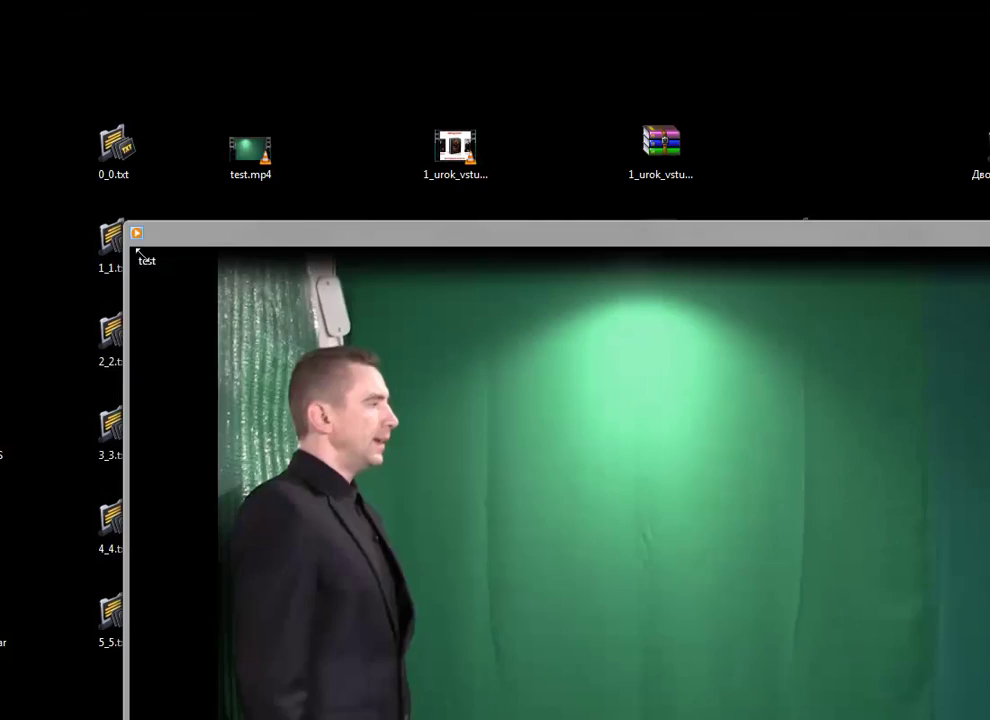
Step: Leave full-screen playback, reposition the Windows Media Player window and enlarge it to view test.mp4
key(Escape)
mouse_move(590, 239)
mouse_down()
mouse_move(724, 412)
mouse_move(440, 66)
mouse_move(476, 52)
mouse_up()
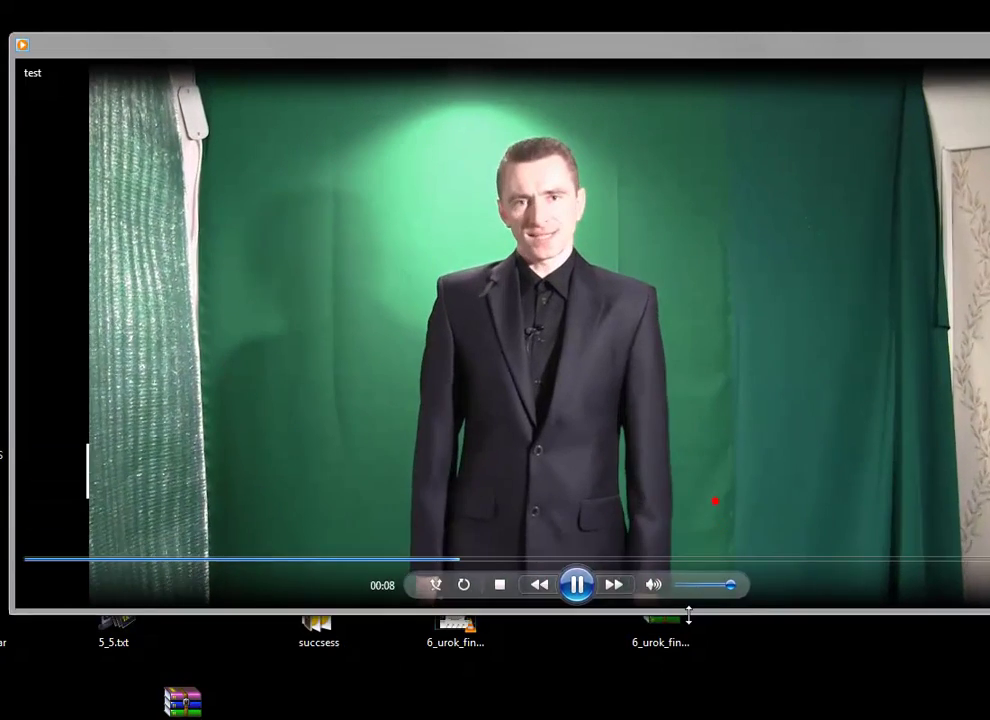
drag(715, 502, 698, 685)
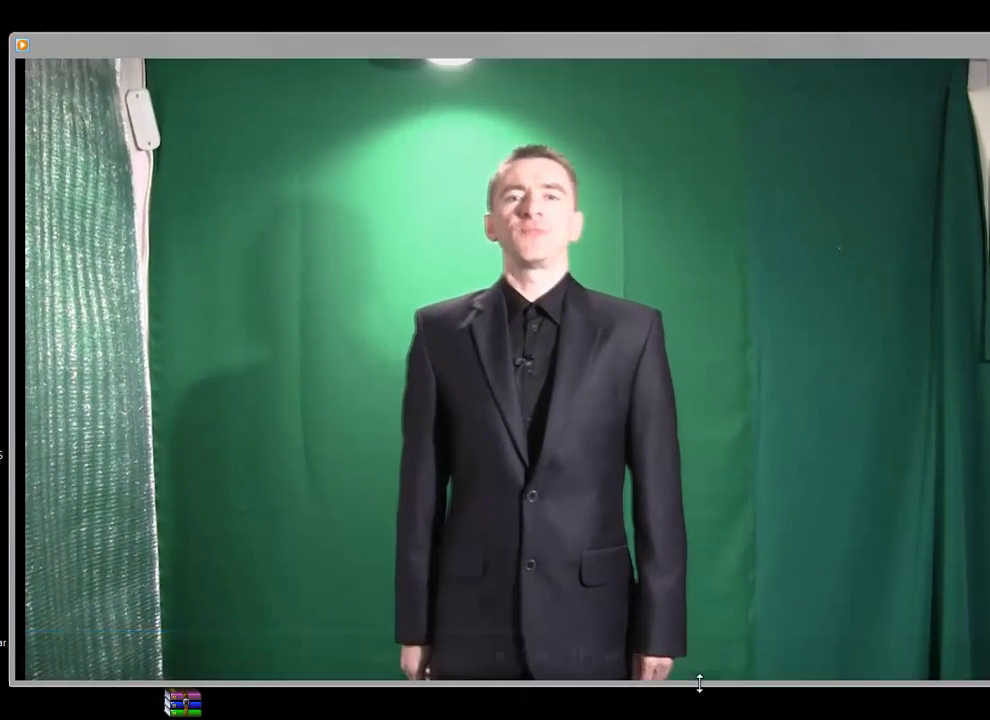